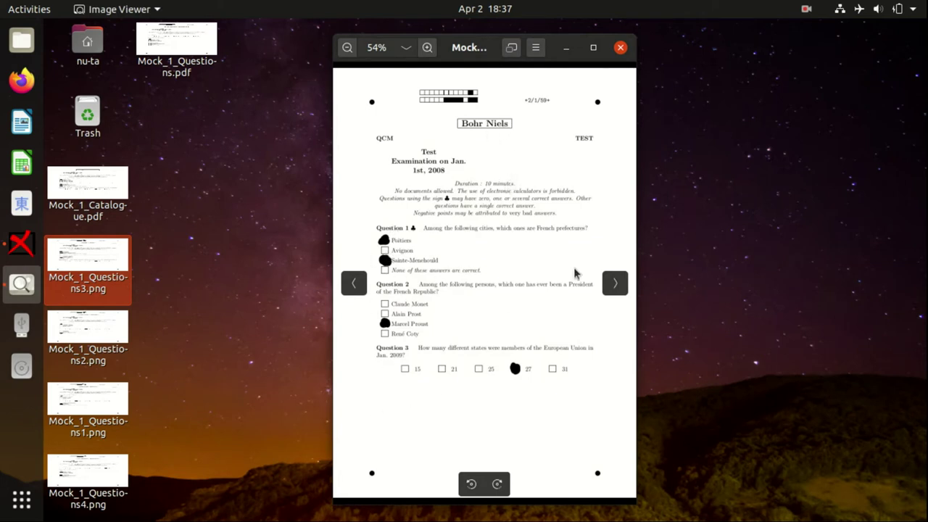
- Look through the filled-in Mock_1_Questions answer sheet images and close the image viewer
click(614, 286)
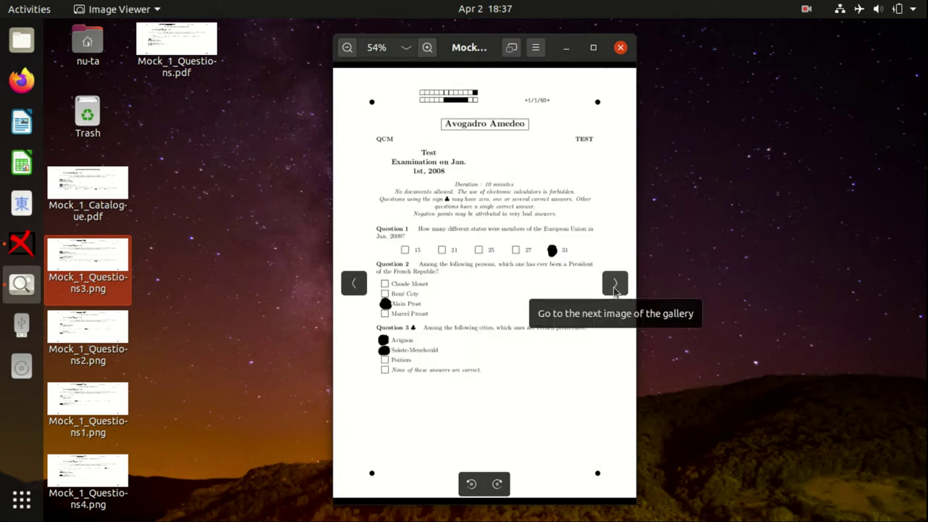
click(614, 286)
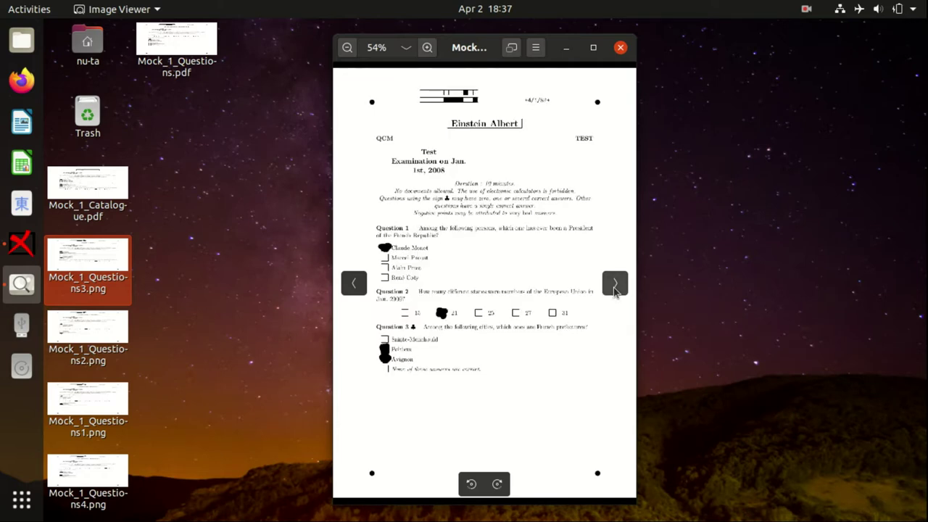
click(614, 286)
click(620, 48)
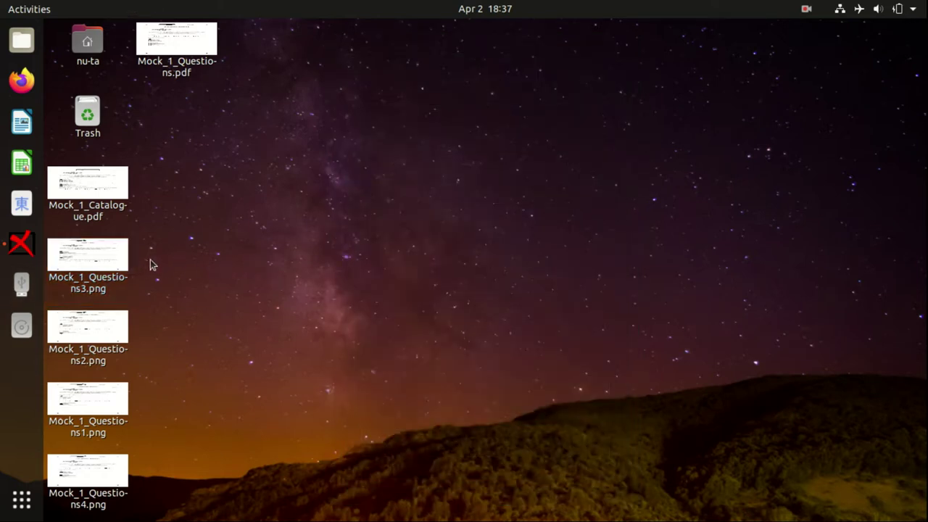
- Switch to Auto Multiple Choice and select the scans Mock_1_Questions1.png to Mock_1_Questions4.png on the Desktop for automatic data capture
click(21, 245)
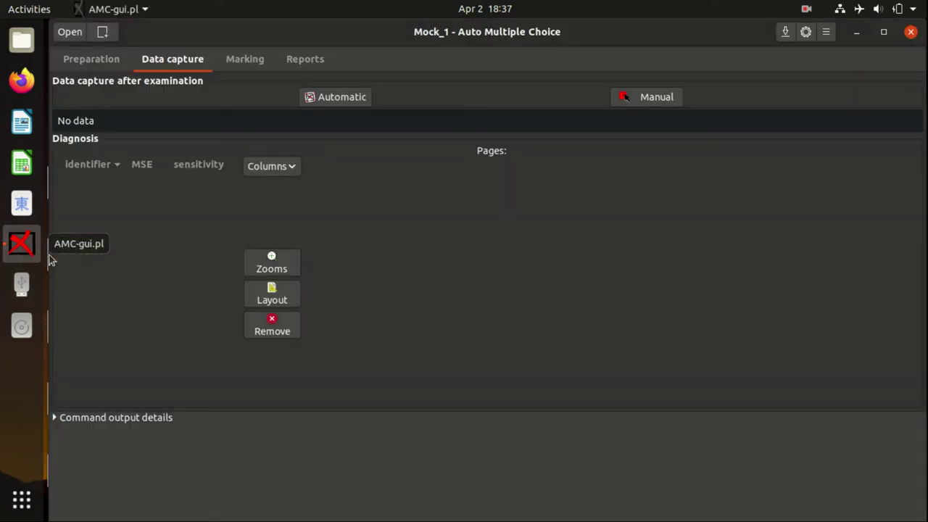
click(91, 60)
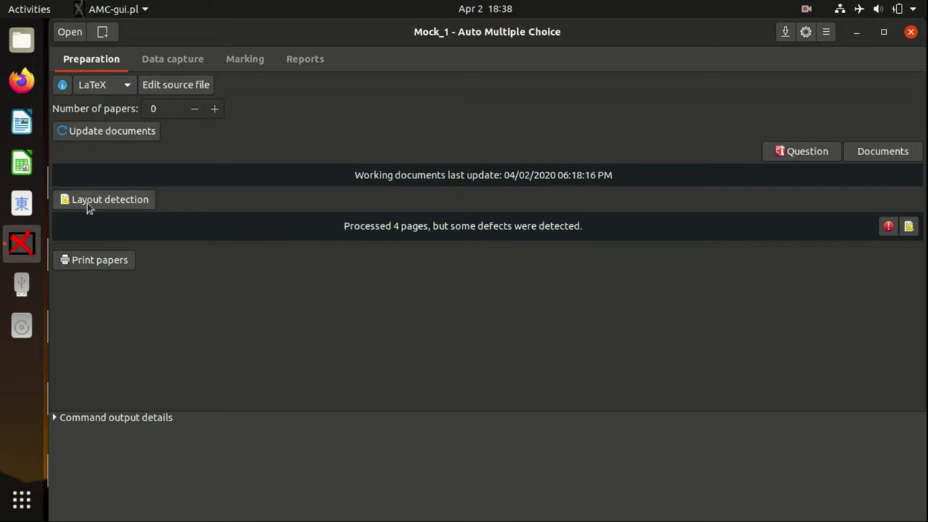
click(179, 65)
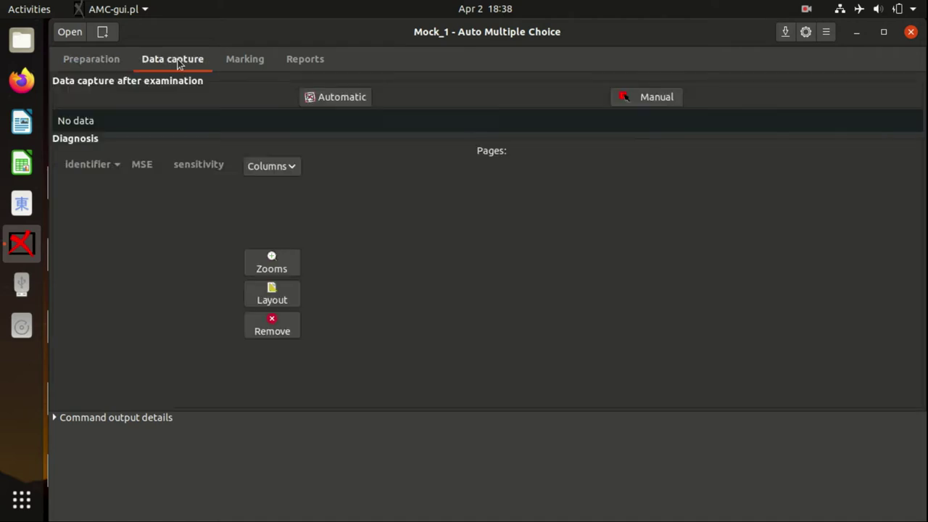
click(332, 99)
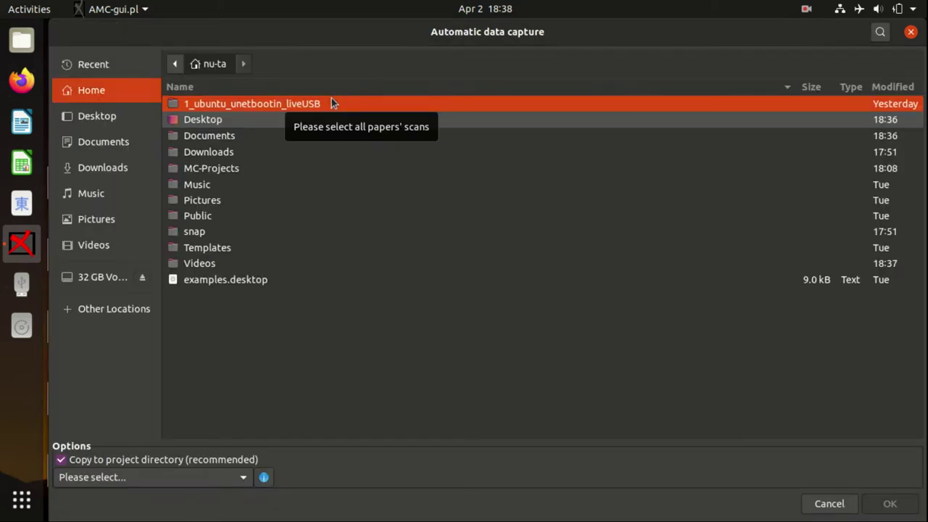
double_click(240, 119)
click(284, 138)
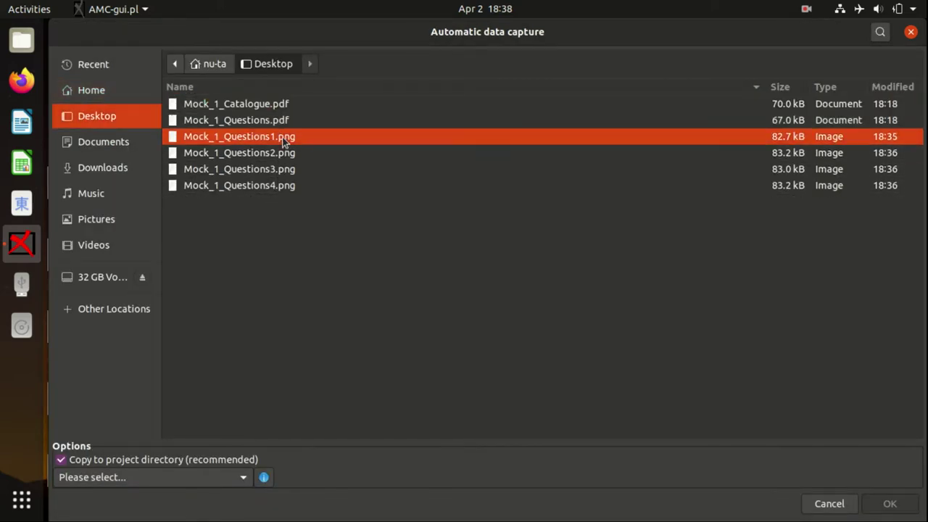
shift+click(273, 187)
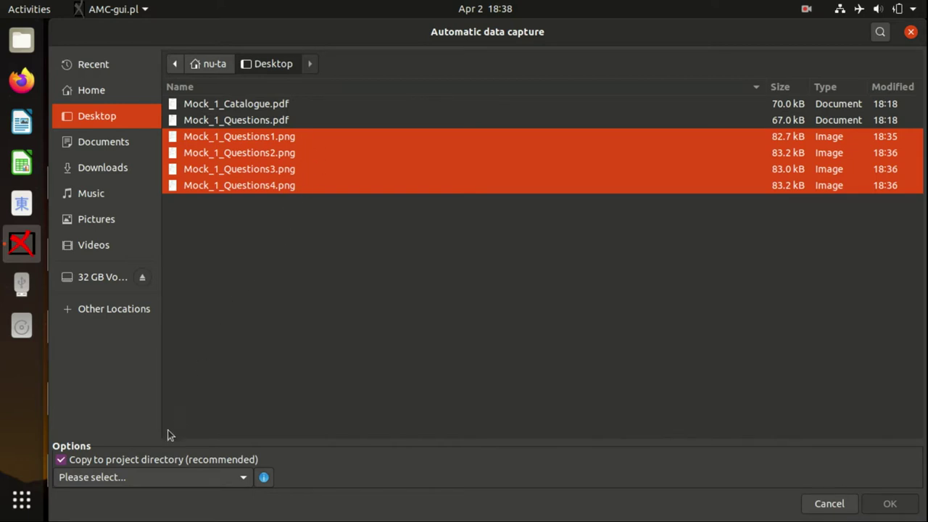
- Set the capture mode to Different answer sheets and run the automatic data capture on the selected scans
click(123, 479)
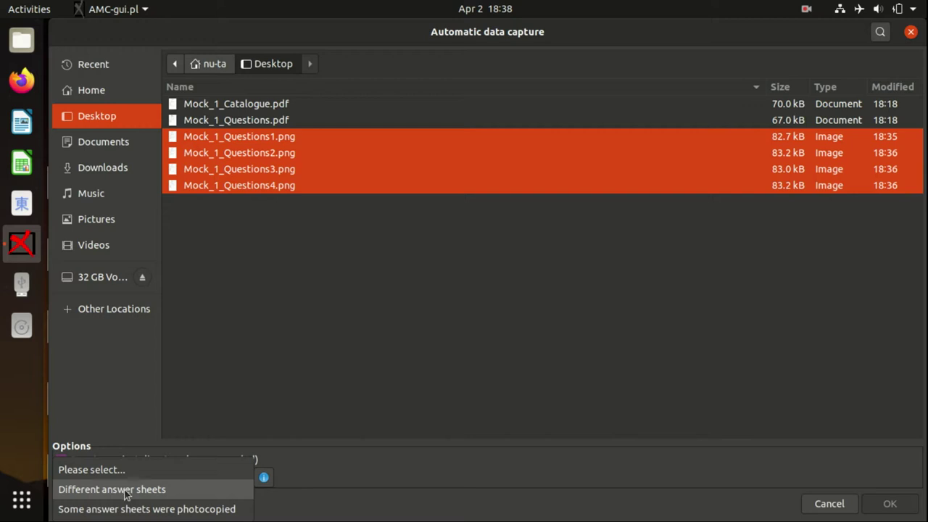
click(124, 492)
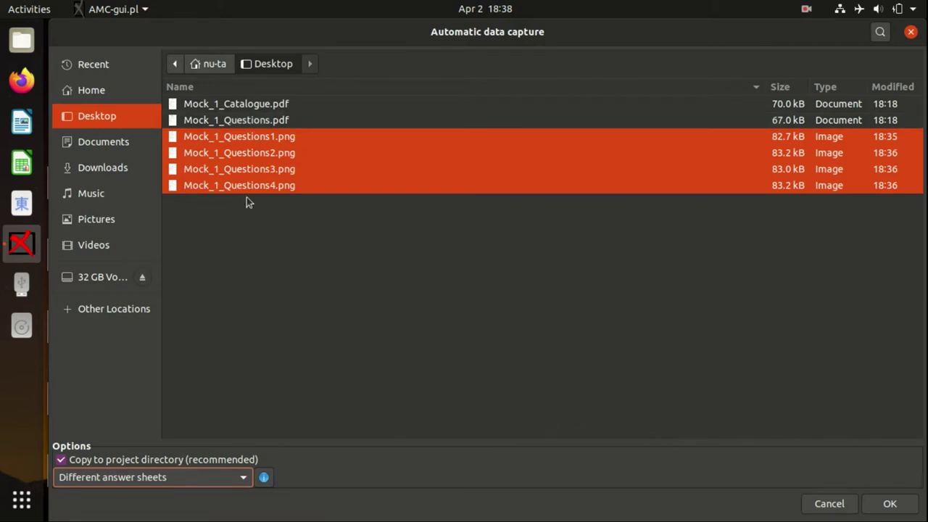
click(891, 505)
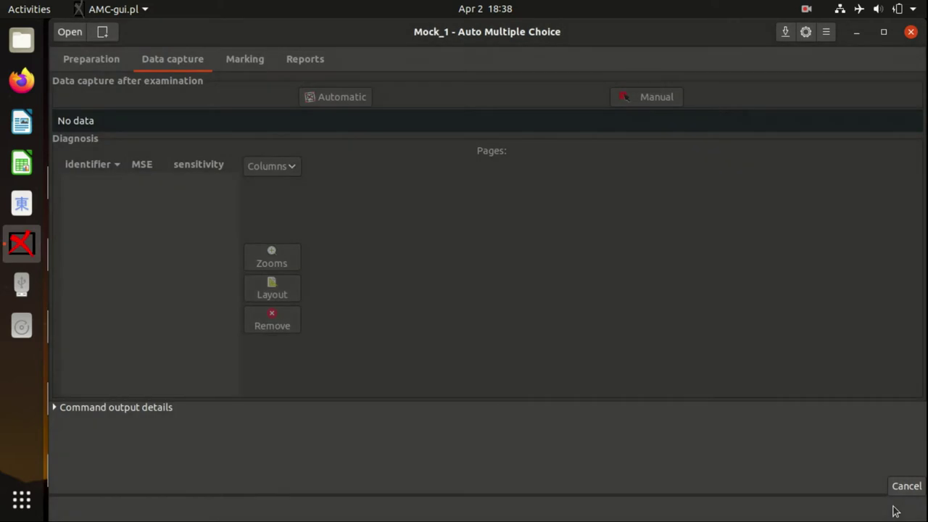
- Show the command output details and read through the page analysis log of the capture
click(55, 407)
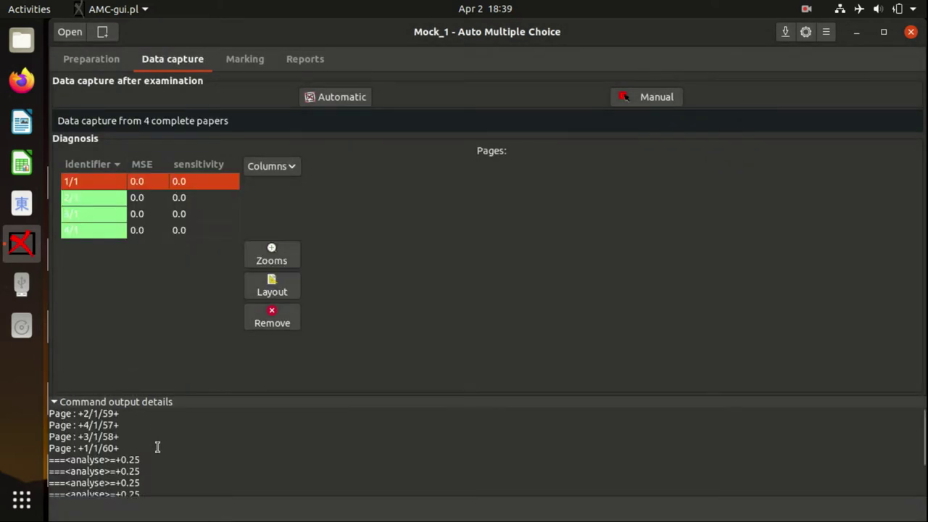
scroll(101, 421, down, 2)
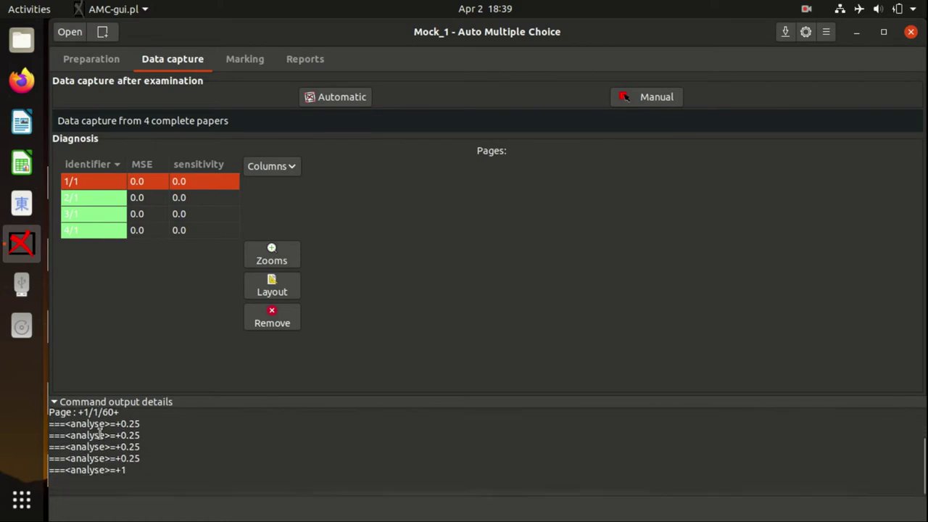
scroll(101, 420, up, 2)
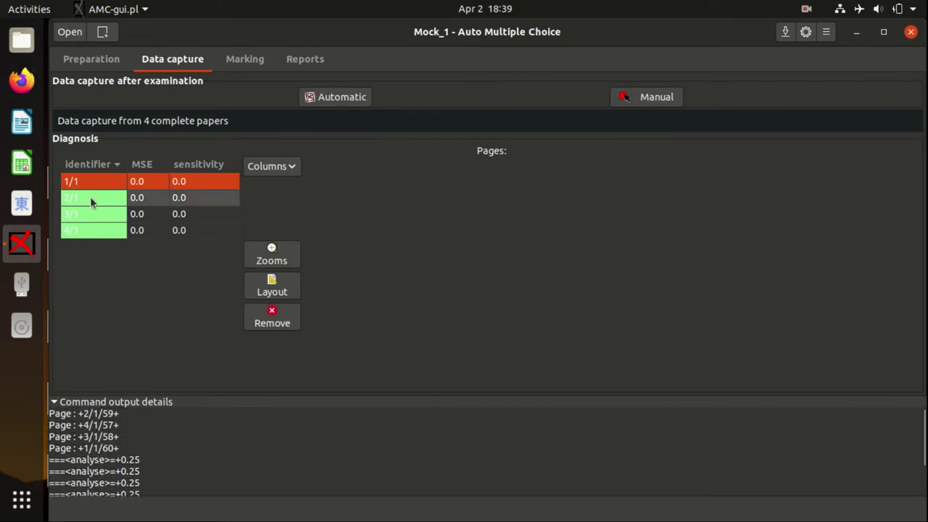
- Inspect enlarged box zooms for page 1/1, comparing unchecked and checked boxes, and close the zooms window
click(272, 255)
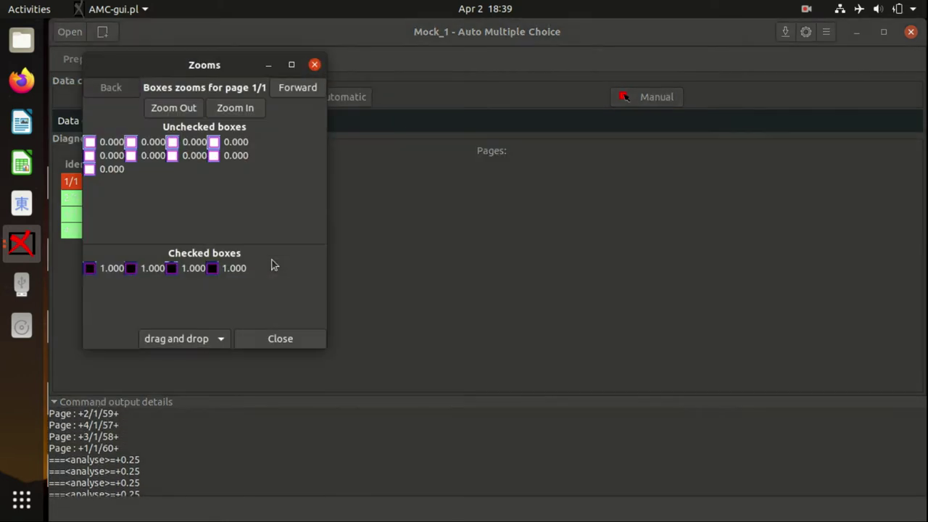
click(236, 109)
click(236, 109)
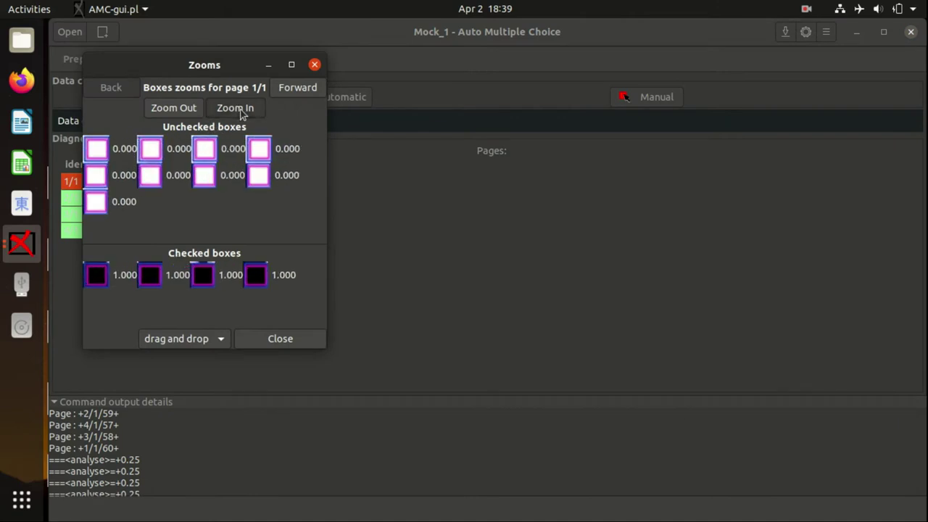
click(237, 108)
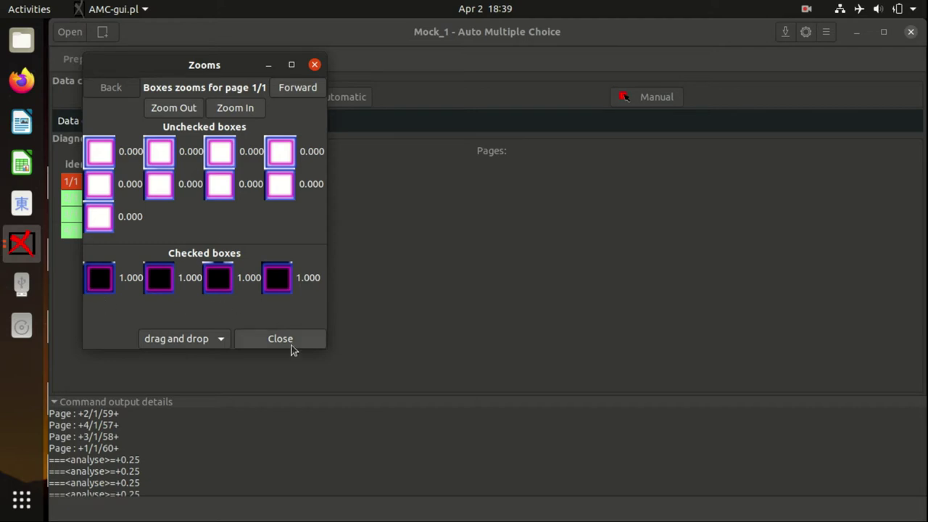
click(265, 344)
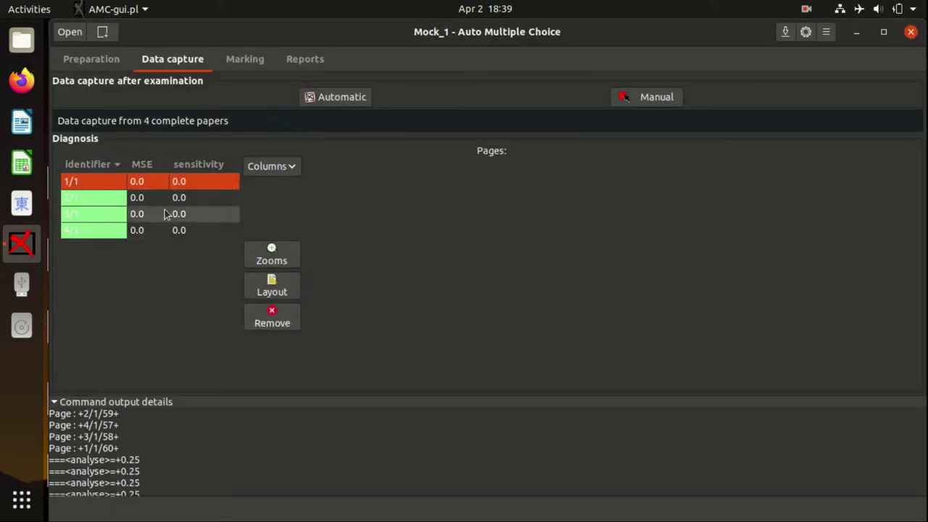
- Go through the diagnosis entries for pages 1/1 to 4/1, checking the MSE and sensitivity of each
click(145, 197)
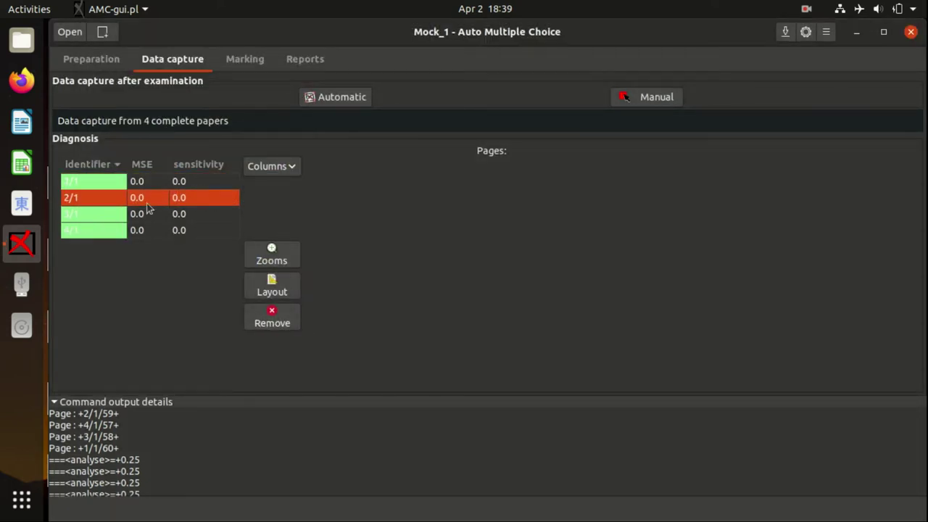
click(149, 213)
click(151, 229)
click(207, 215)
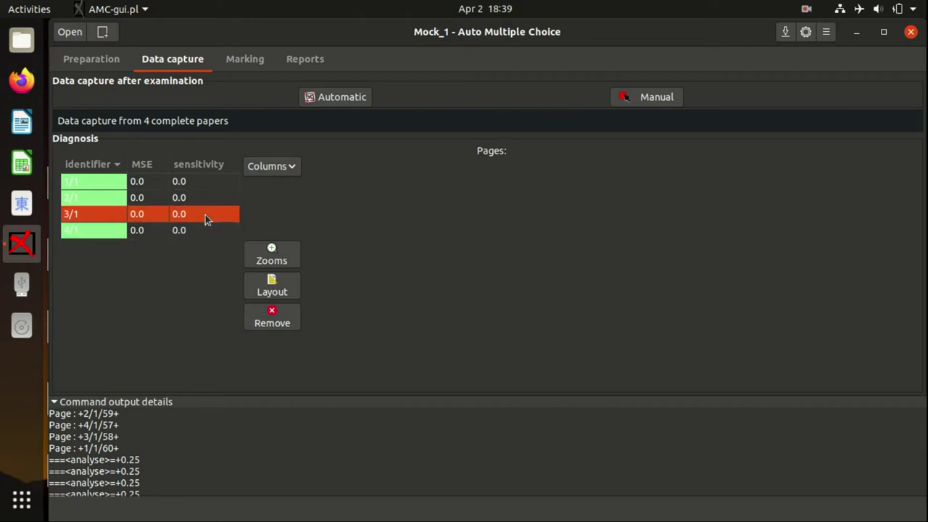
click(212, 199)
click(215, 182)
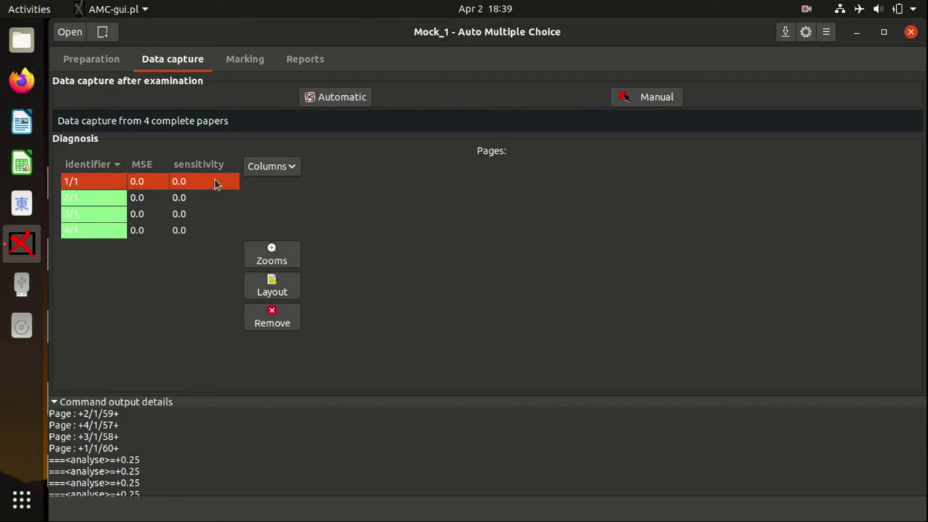
click(202, 231)
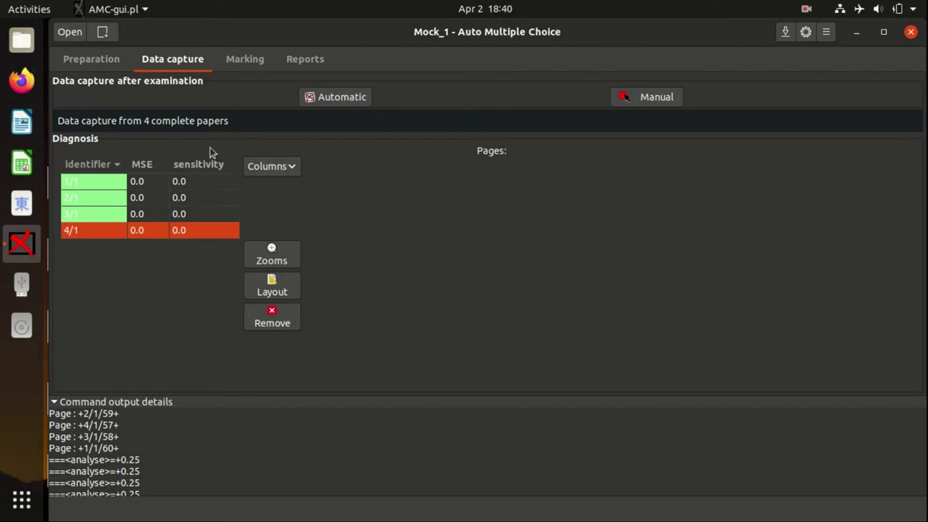
- Open the AMC preferences and review the main settings, especially the visualisation commands for CSV data files and OpenOffice files
click(806, 33)
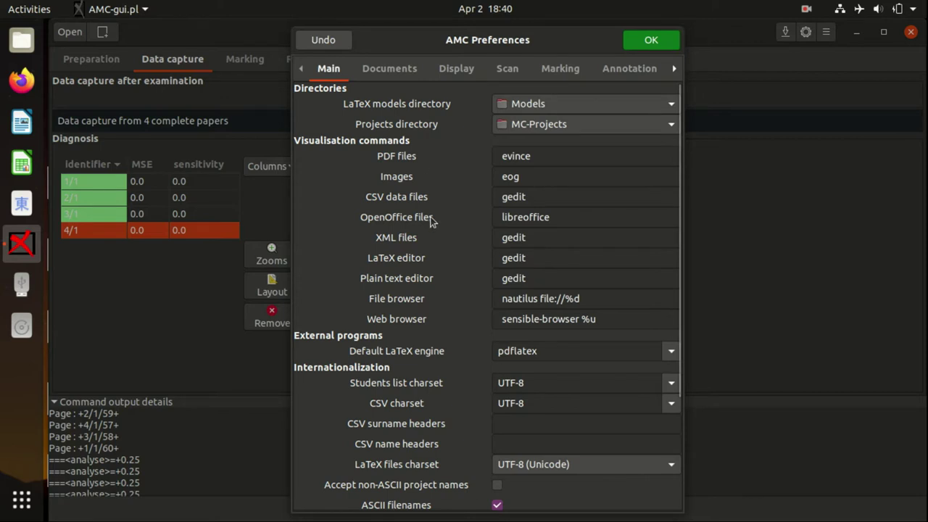
scroll(439, 288, down, 3)
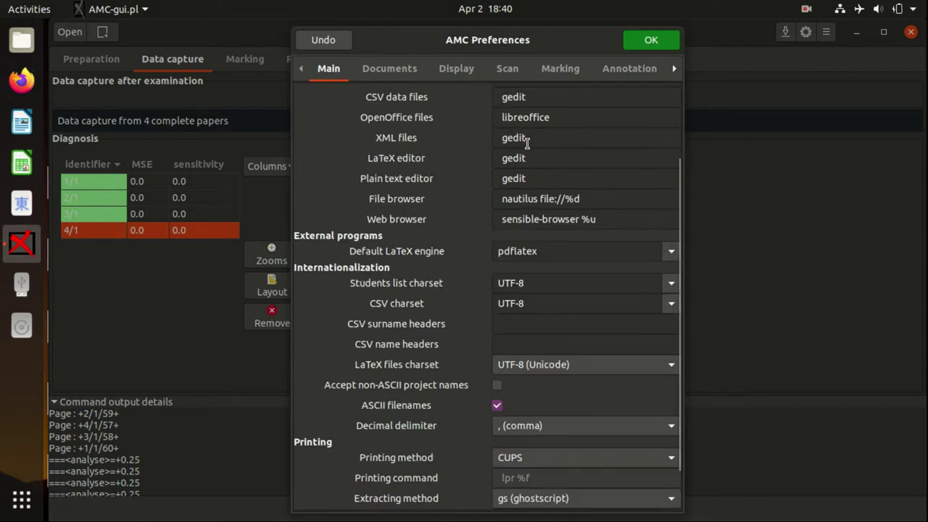
scroll(518, 189, down, 2)
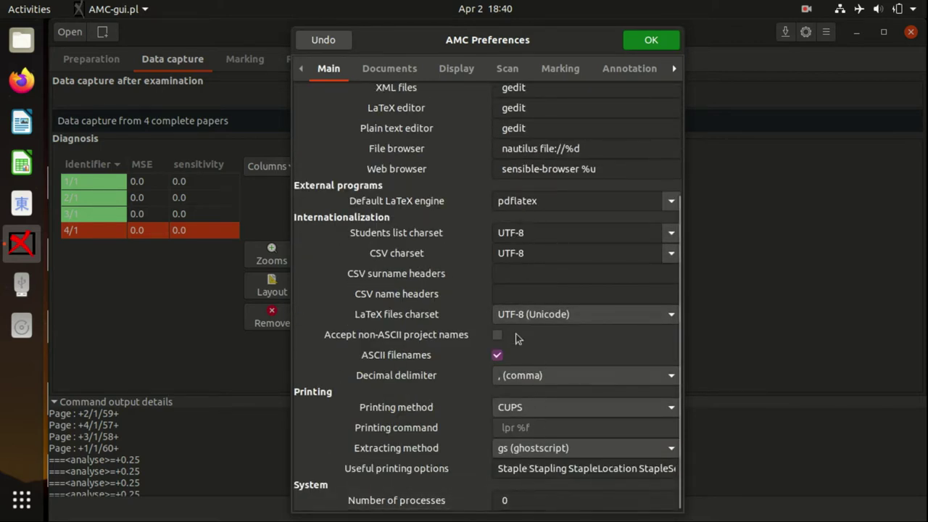
scroll(516, 333, up, 5)
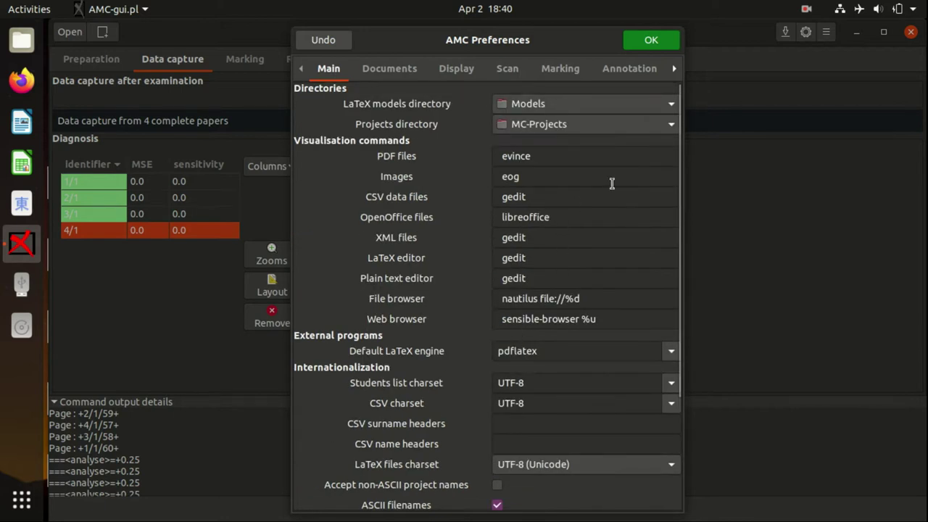
double_click(555, 217)
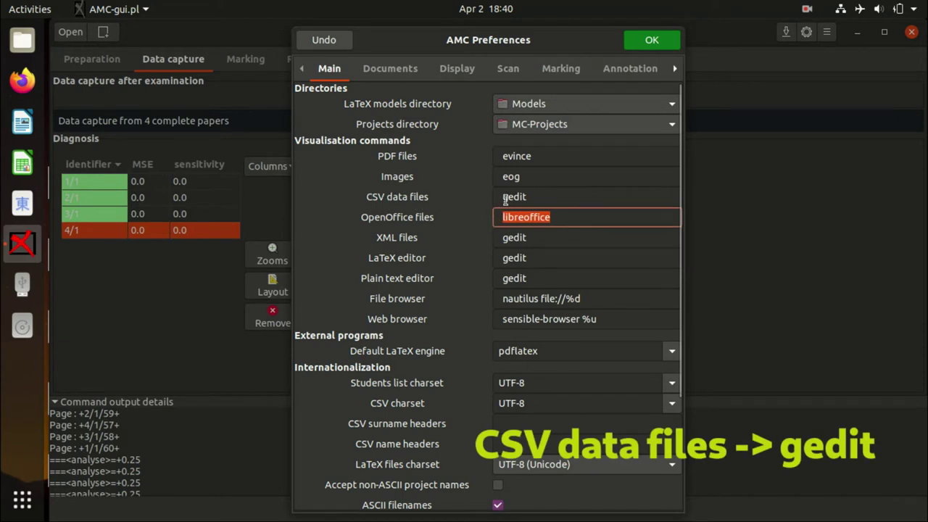
click(525, 197)
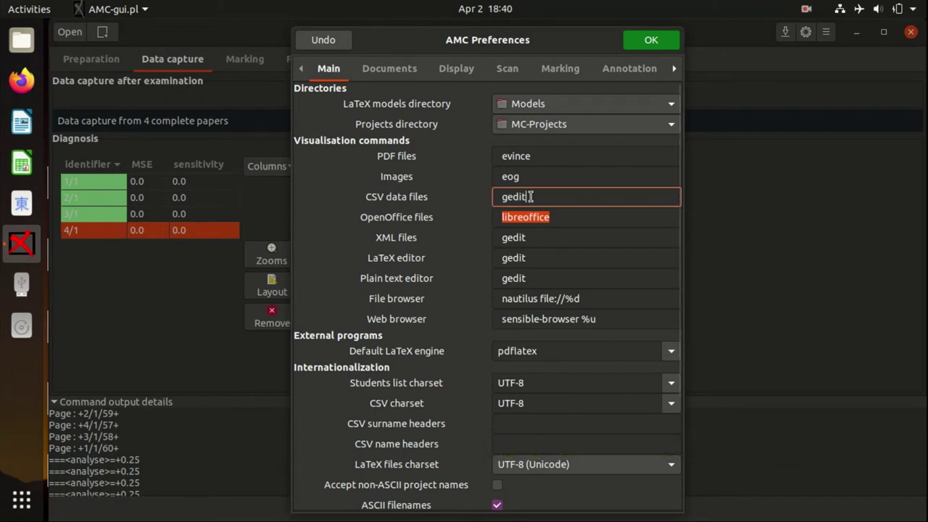
click(561, 218)
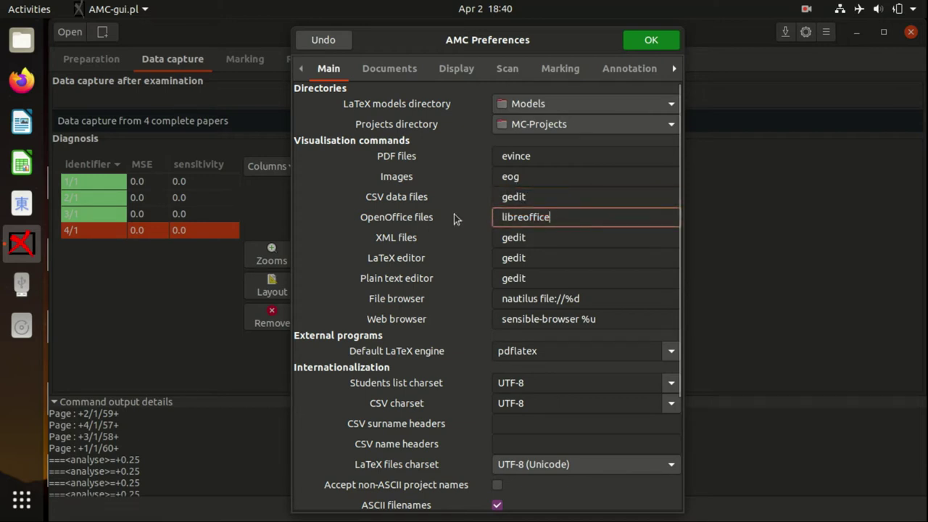
click(538, 197)
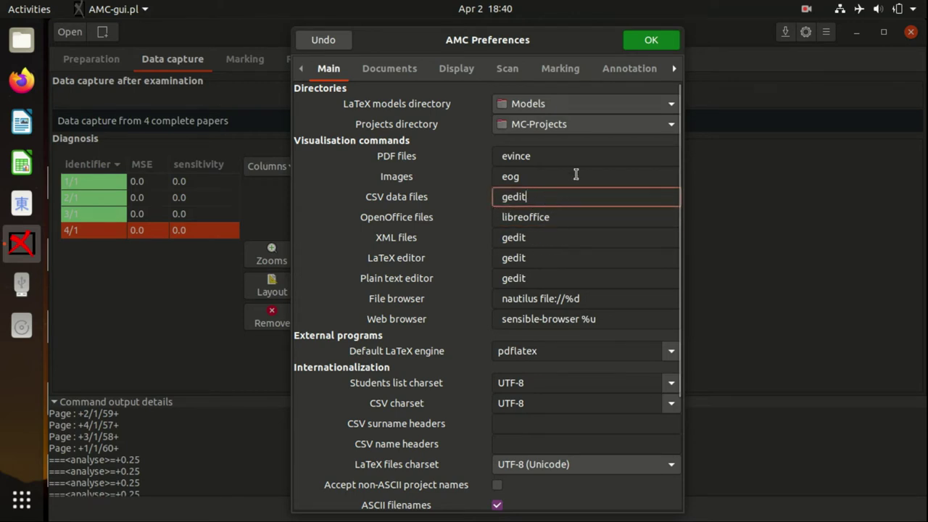
- Toggle the Solution and Individual solution options among the optional working documents to build
click(393, 70)
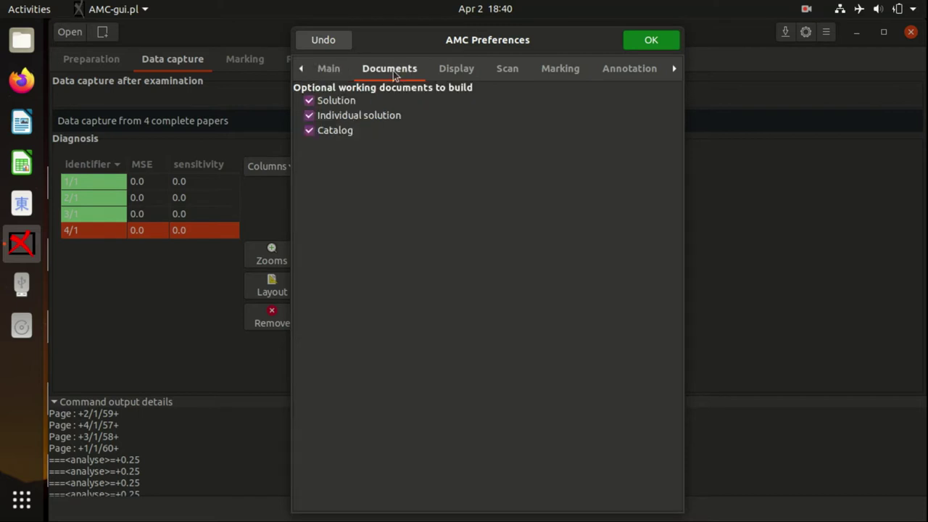
click(308, 101)
click(309, 115)
- Review the display preferences and set the vector formats density for scan conversion to 300 DPI
click(458, 70)
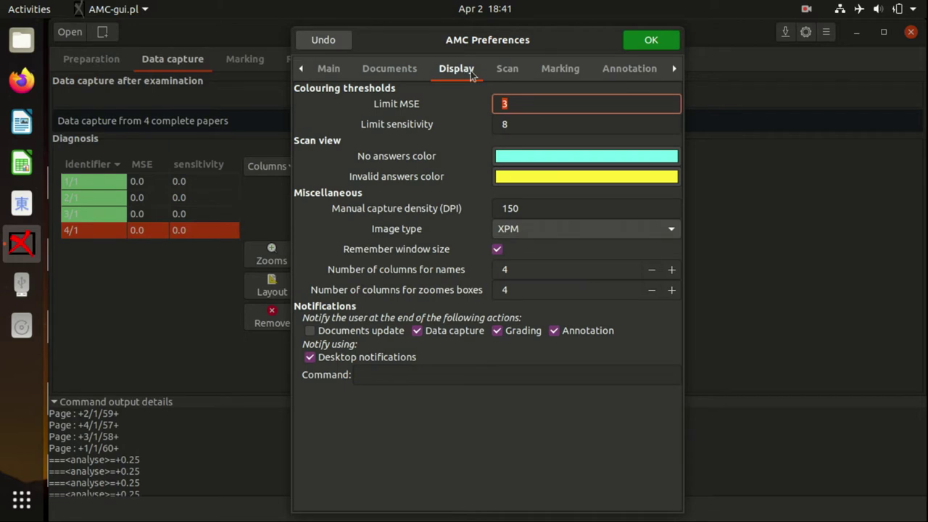
click(515, 75)
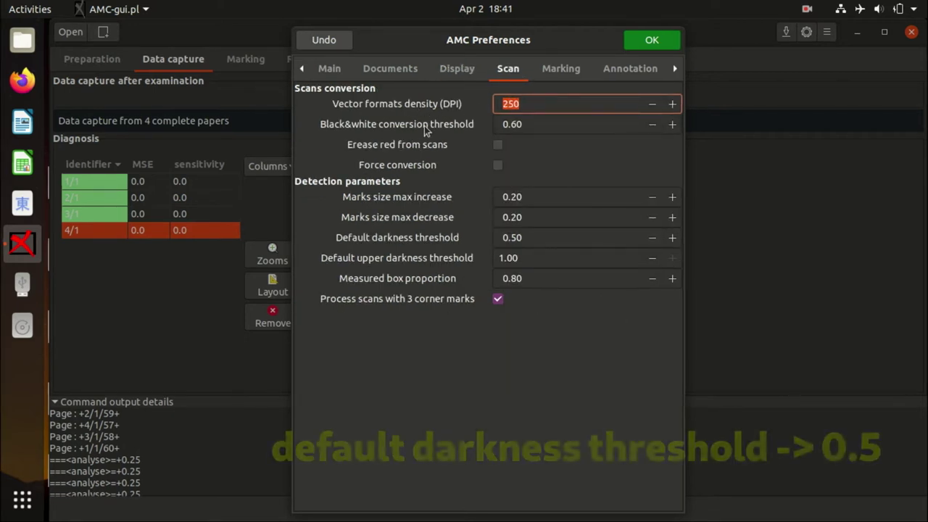
click(532, 104)
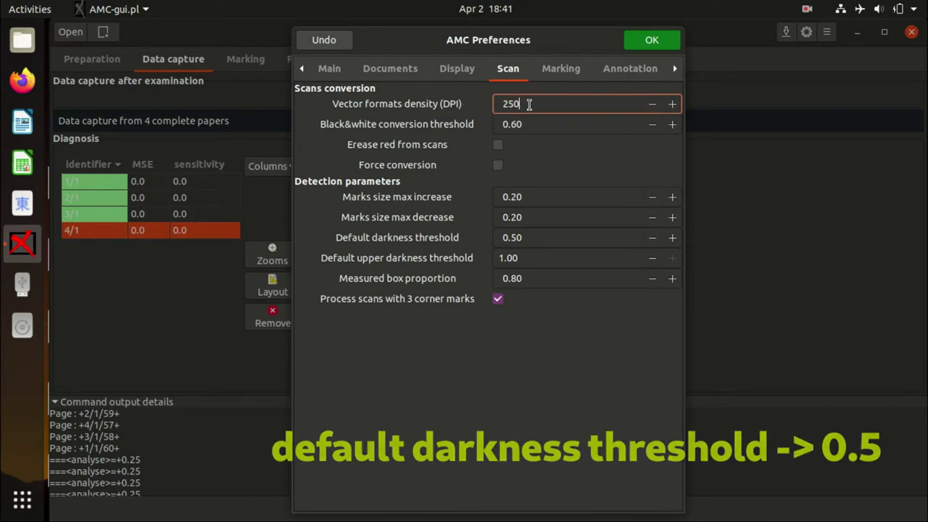
double_click(535, 104)
text(300)
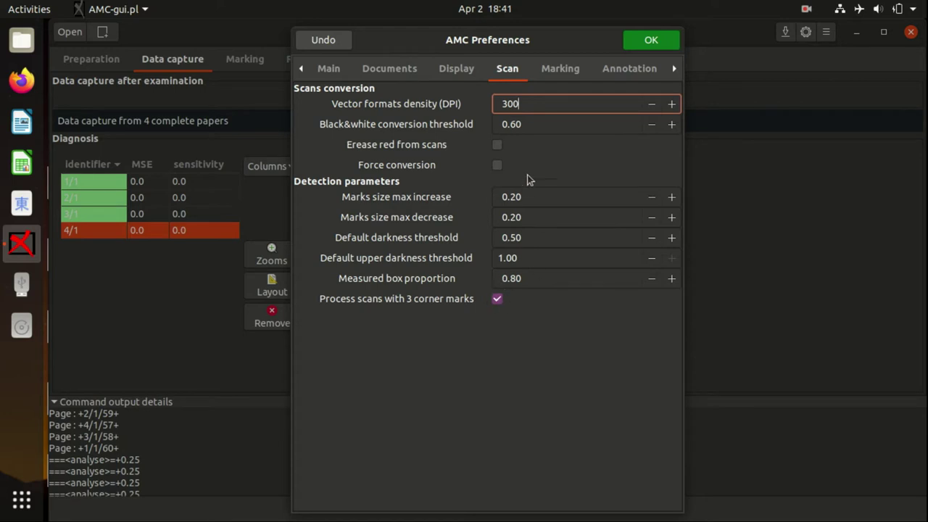
- Try a maximal mark of 20 in the default marking options, and set it back to 100
click(561, 70)
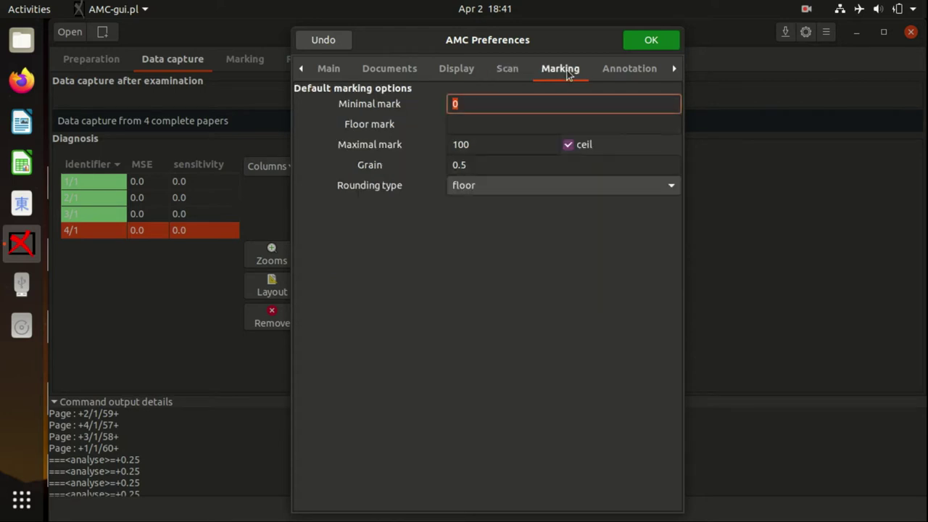
click(478, 146)
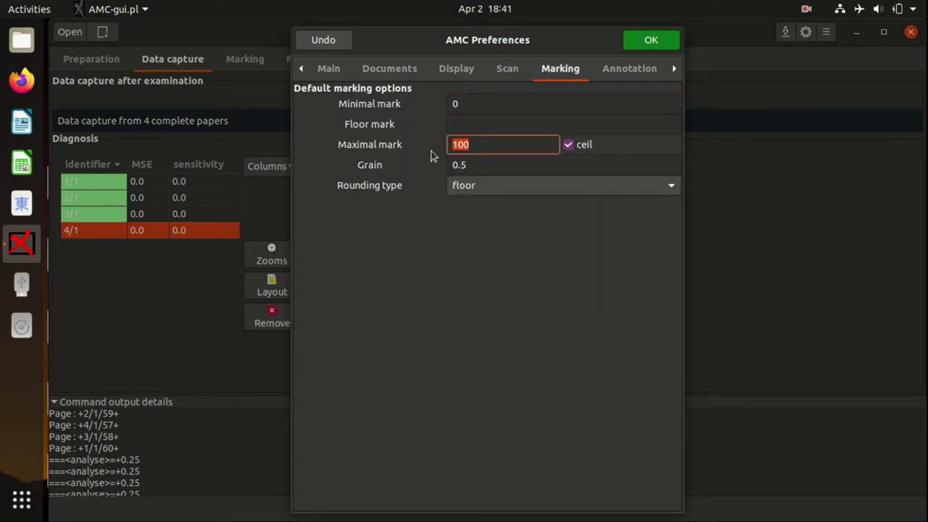
text(20)
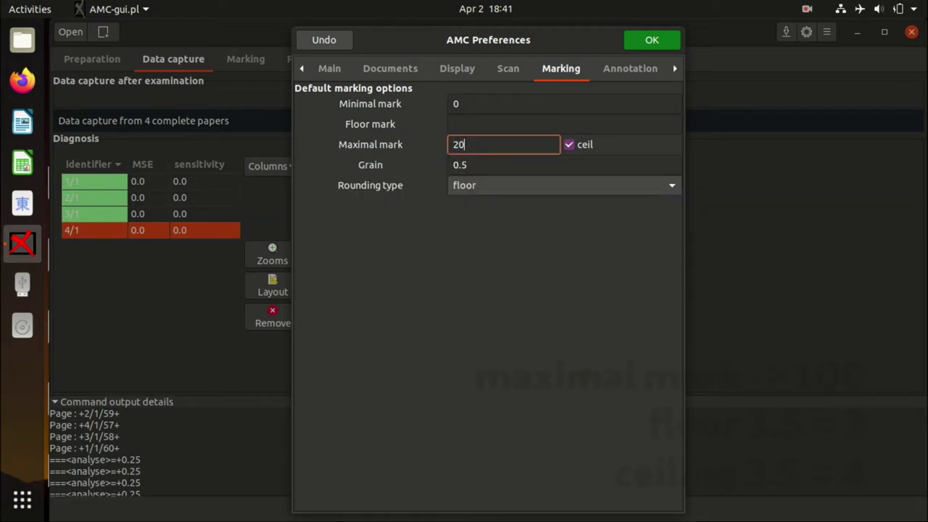
key(BackSpace)
key(BackSpace)
text(100)
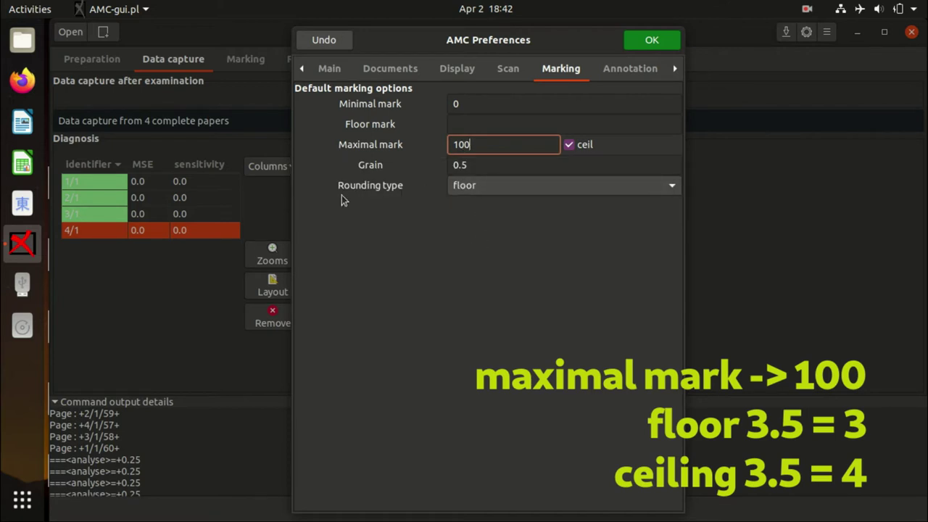
- Review the available rounding types in the default marking options without changing the selection
click(479, 188)
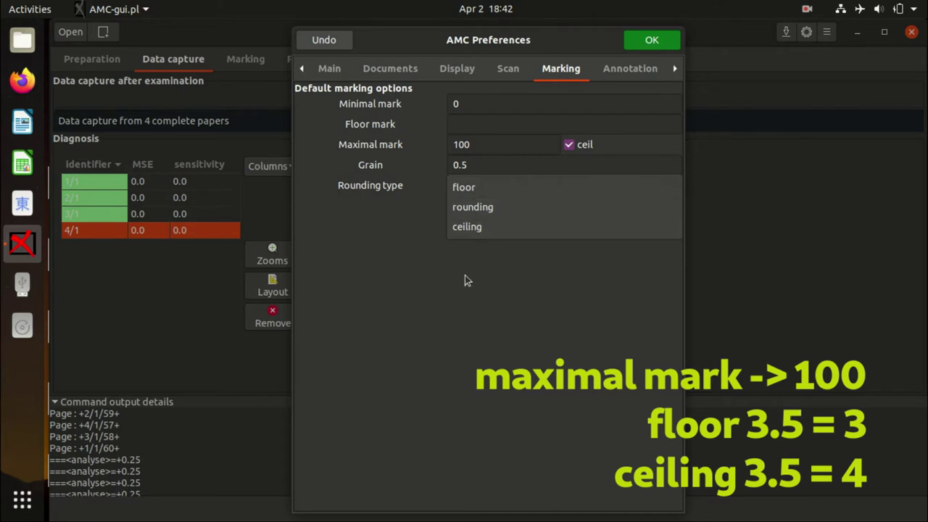
click(464, 292)
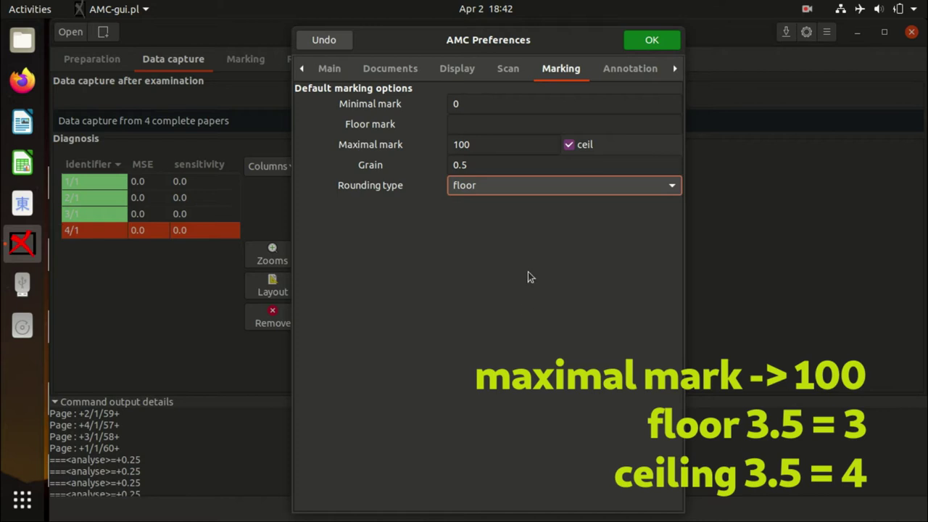
click(487, 187)
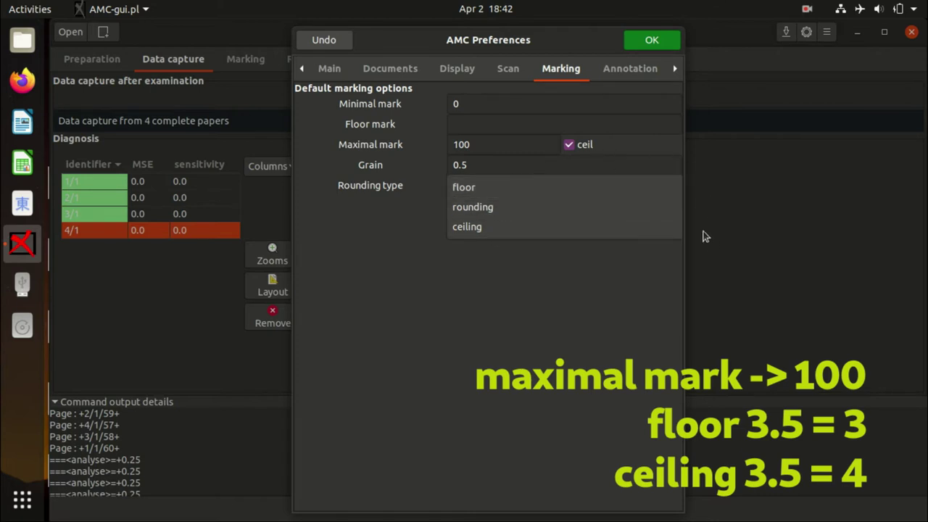
- Review the annotation preferences, including the image formats available for annotated scans
click(630, 70)
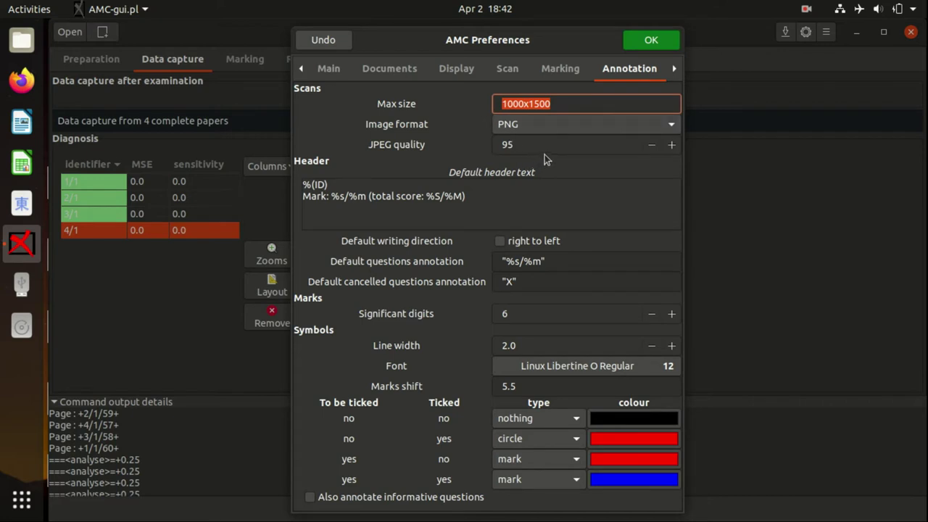
click(563, 121)
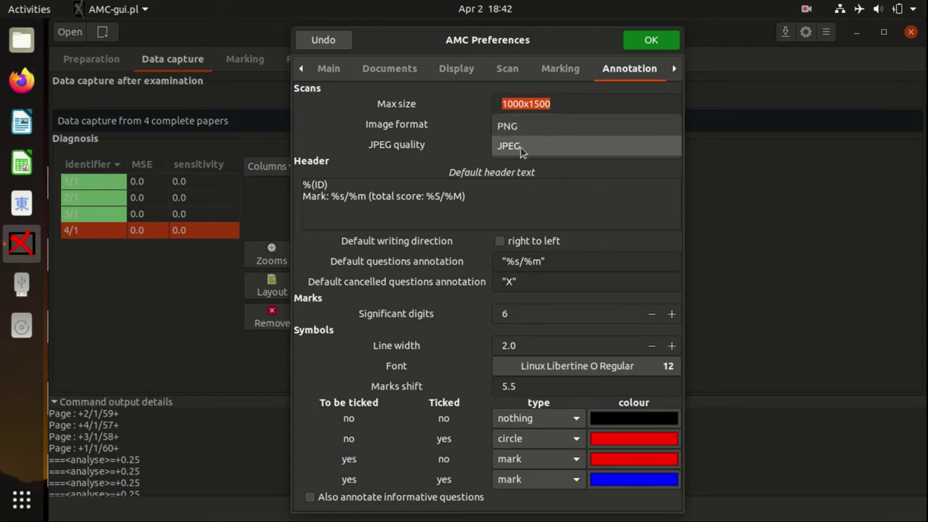
click(479, 177)
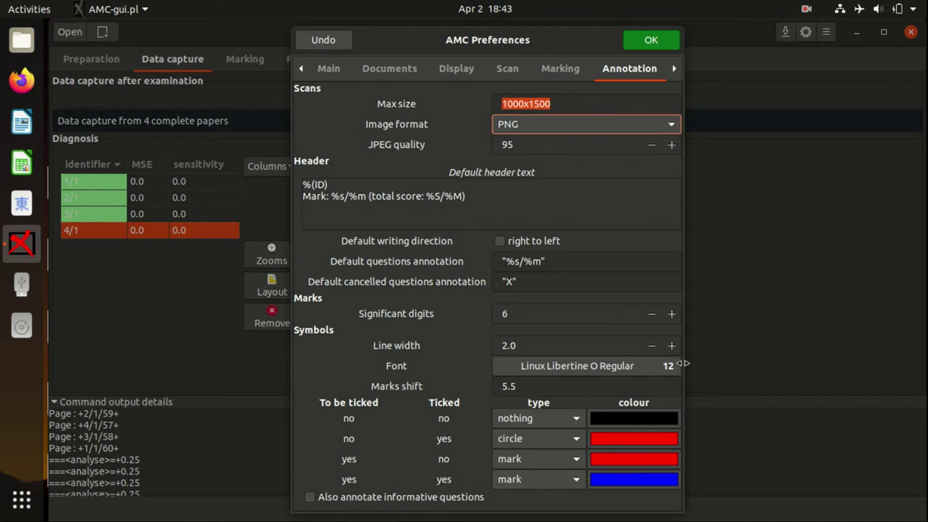
- Review the email sending preferences, especially the SMTP host, port, security, user and password fields
click(676, 69)
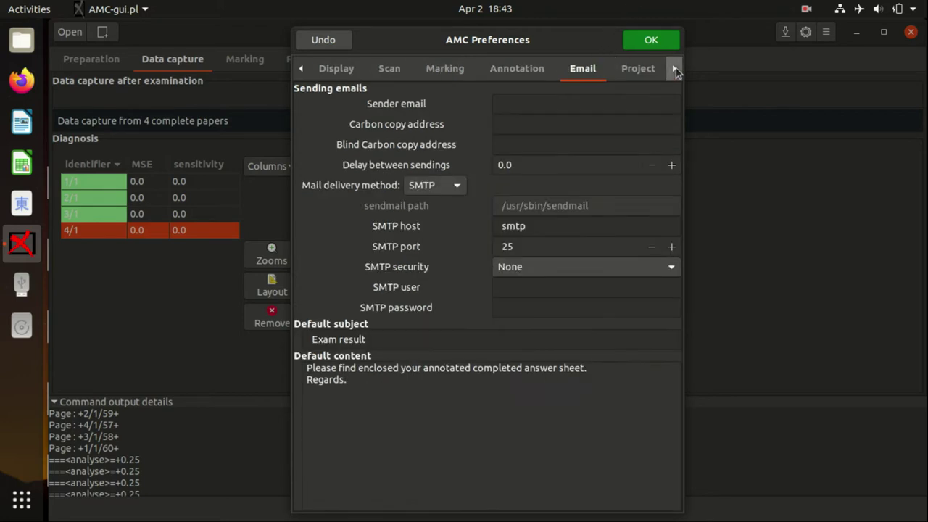
click(675, 68)
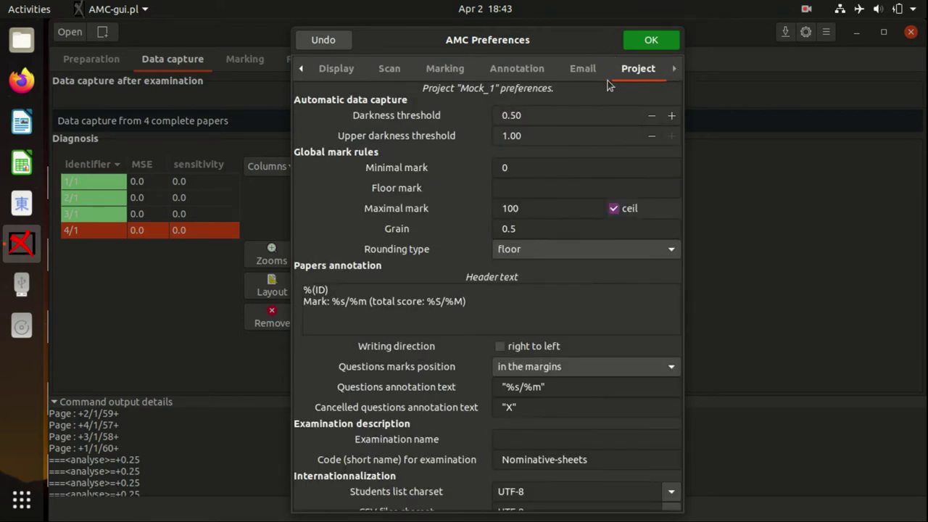
click(587, 72)
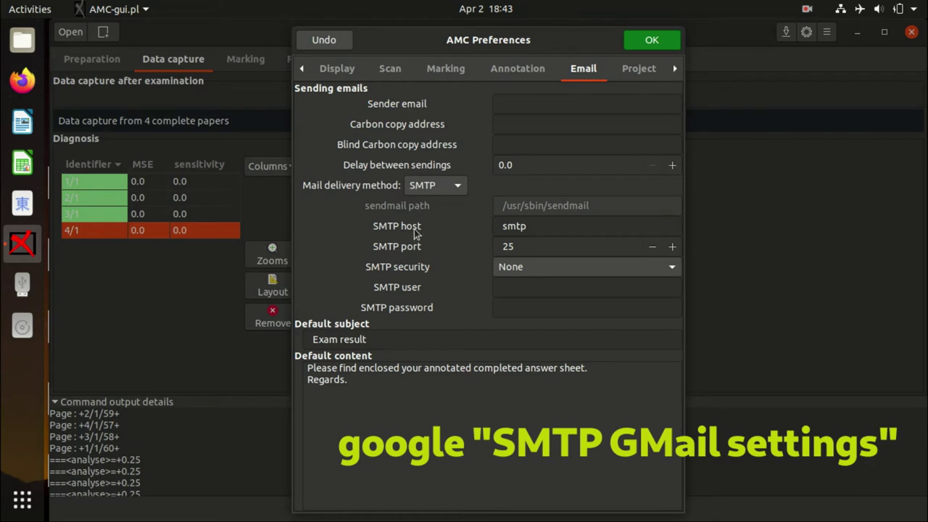
click(532, 289)
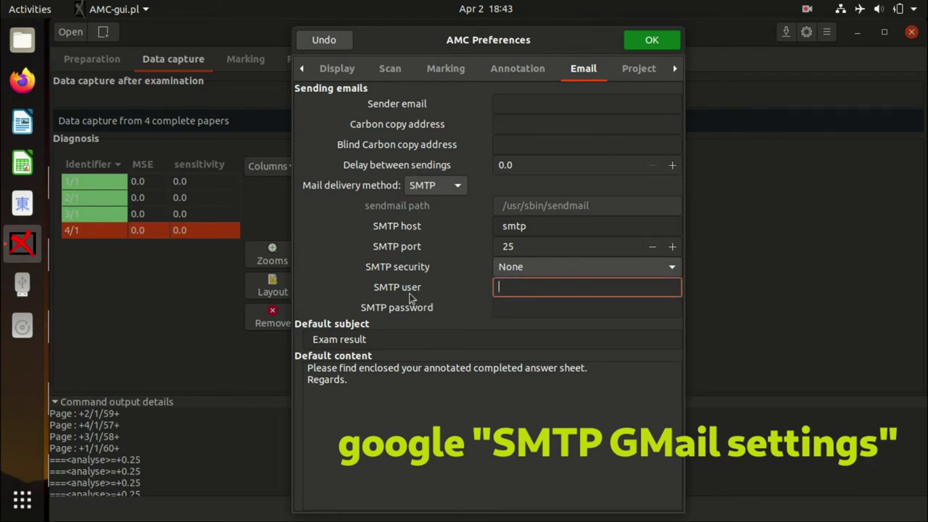
click(541, 310)
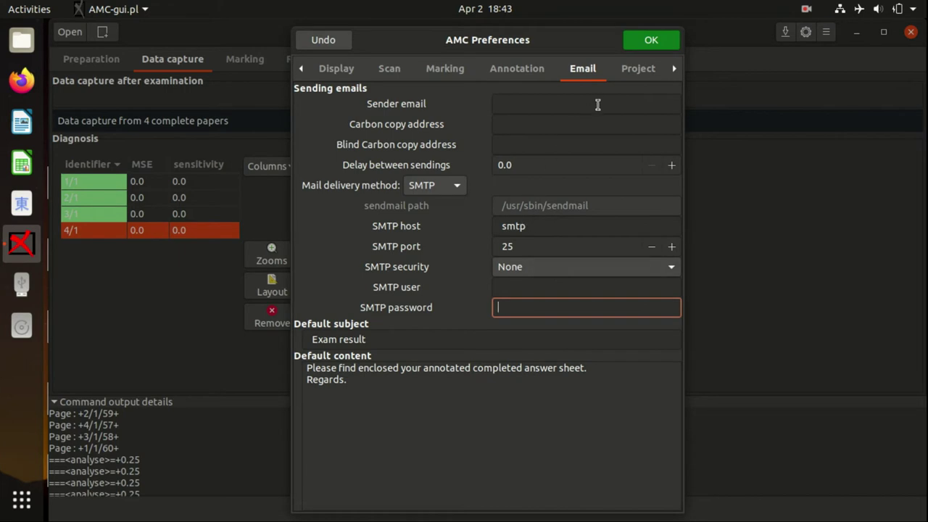
- Set the Mock_1 project's darkness threshold for automatic data capture to 0.6, review the other project settings and save the preferences
click(647, 73)
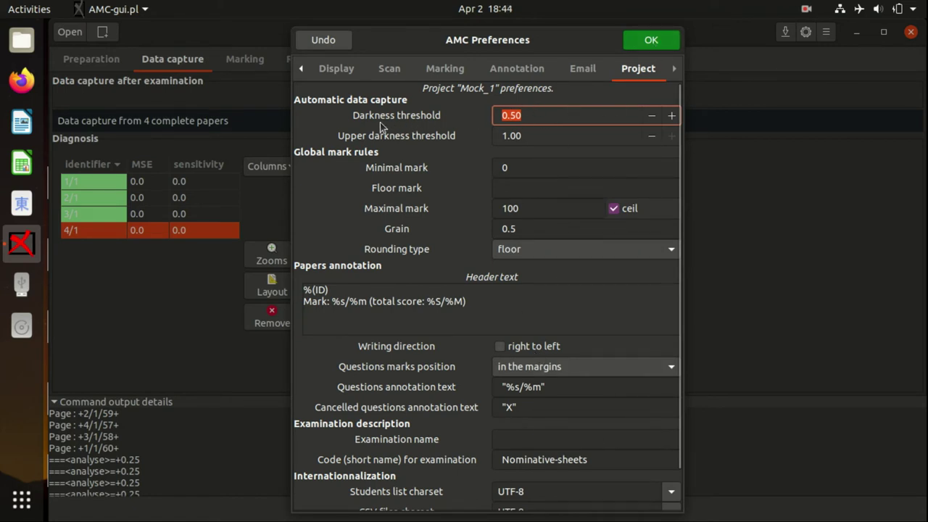
drag(521, 115, 515, 114)
text(6)
scroll(565, 172, down, 1)
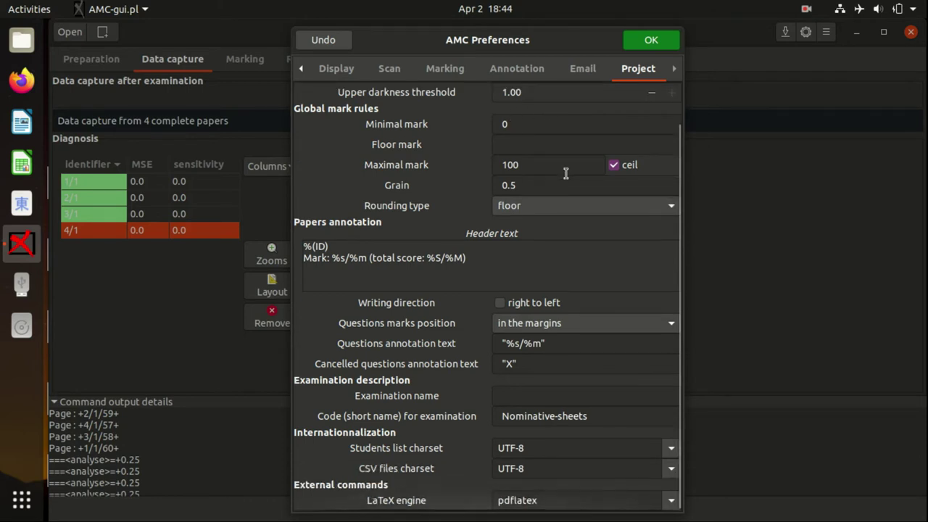
scroll(566, 172, up, 1)
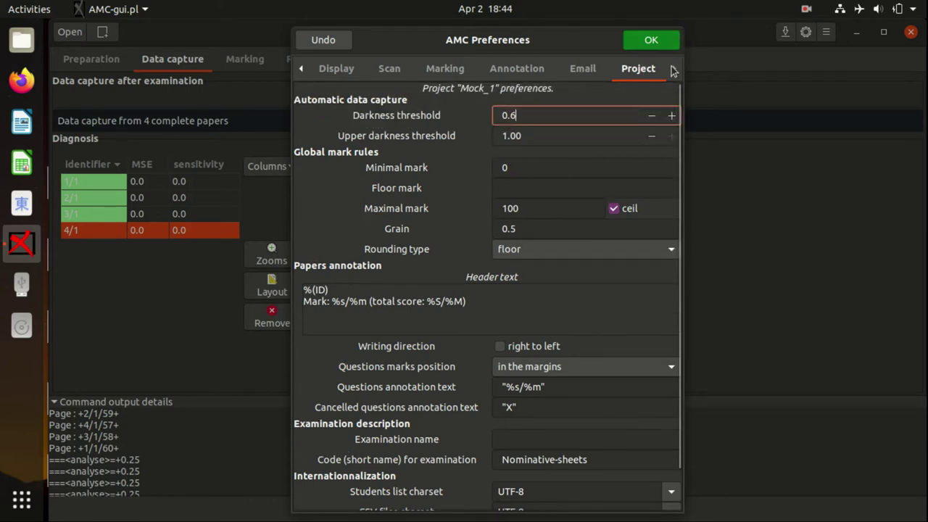
click(655, 40)
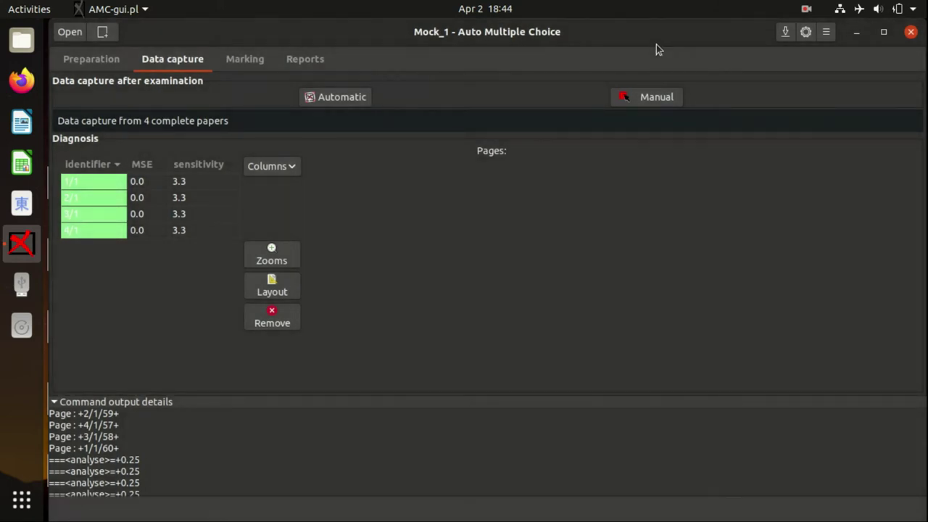
- Compute the marks for the captured papers with Update marking scale enabled, and dismiss the completion notification
click(244, 61)
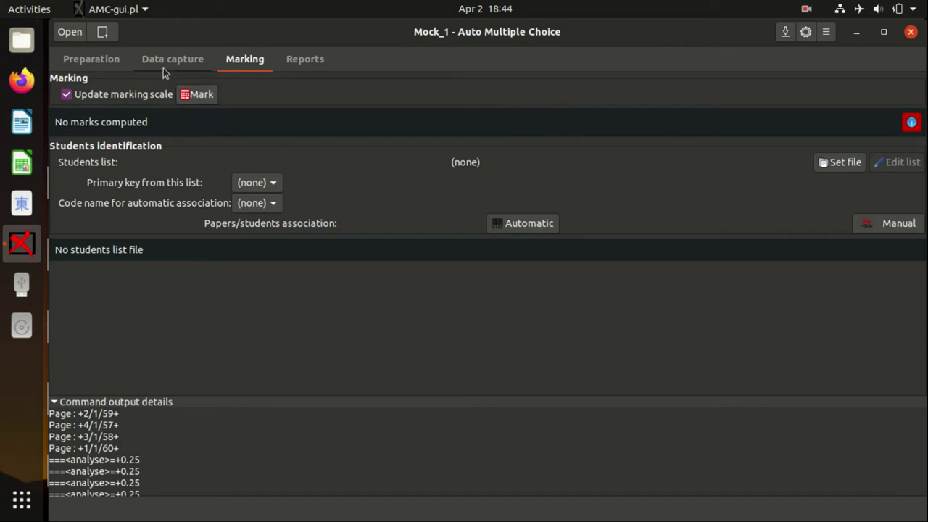
click(110, 64)
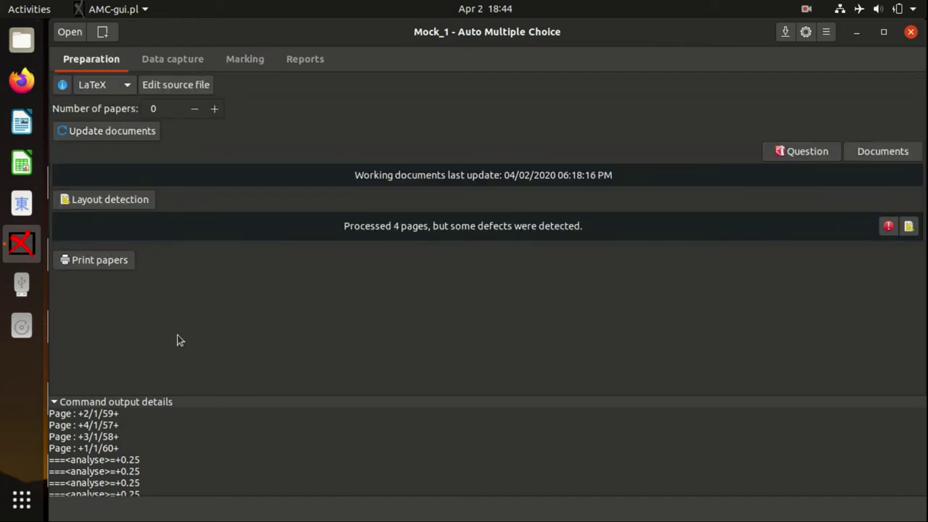
click(196, 67)
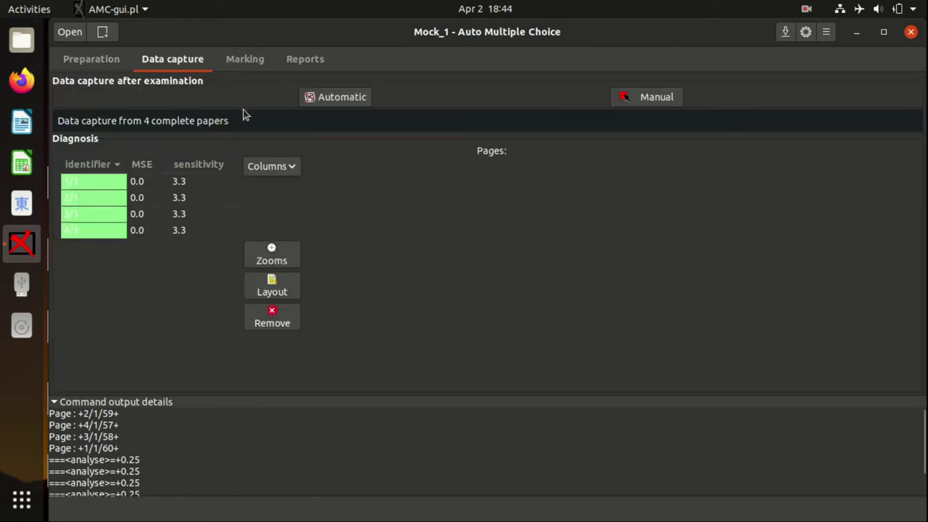
click(258, 64)
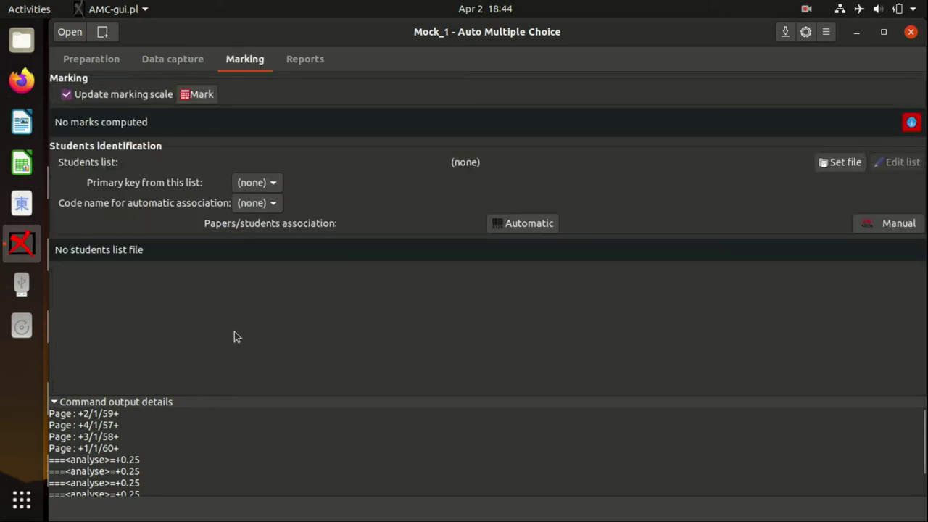
click(201, 99)
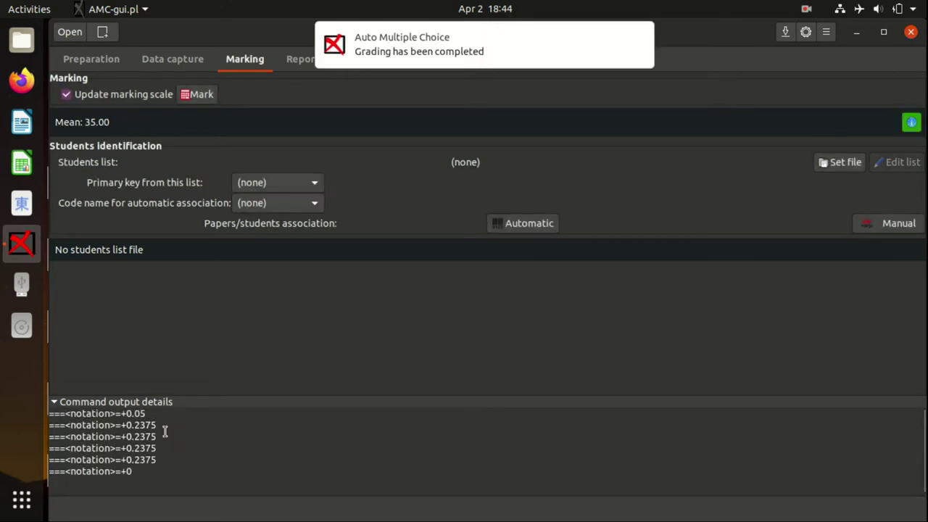
click(634, 55)
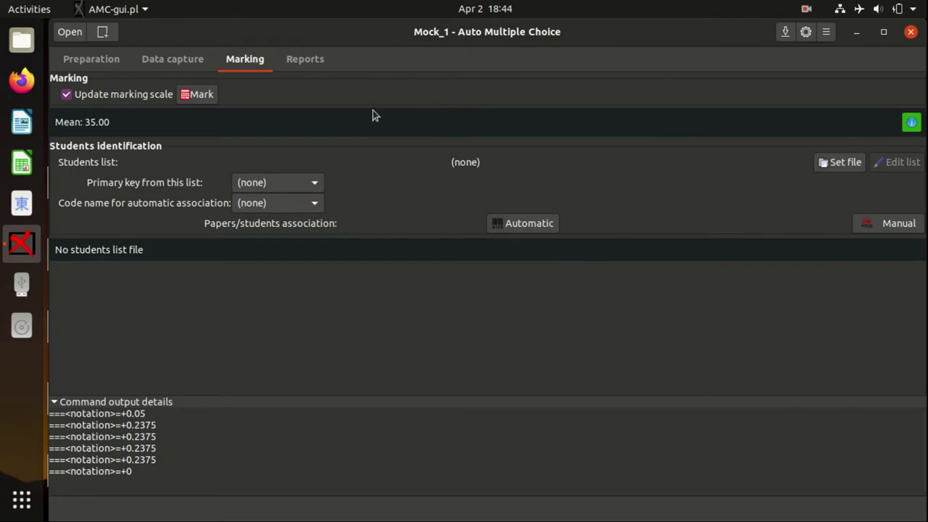
- Set list.csv from the Mock_1 project folder as the students list file
click(846, 166)
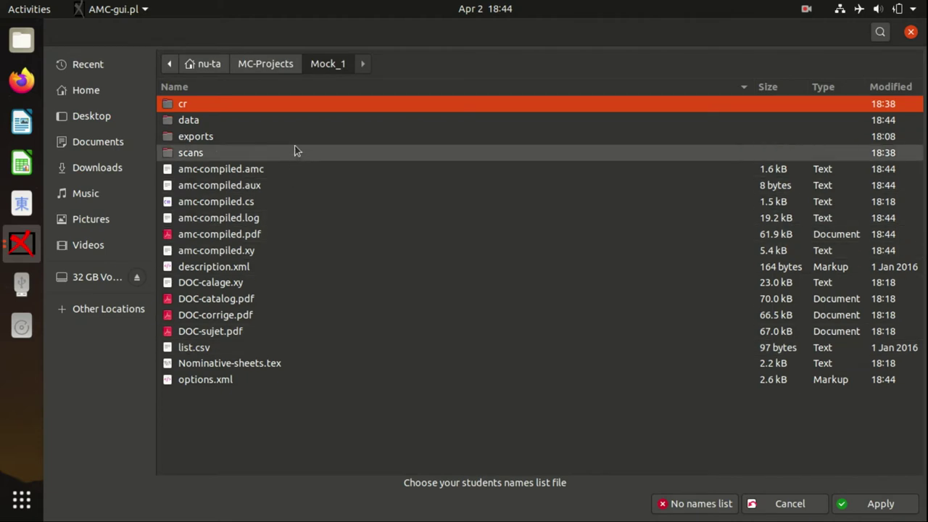
click(190, 348)
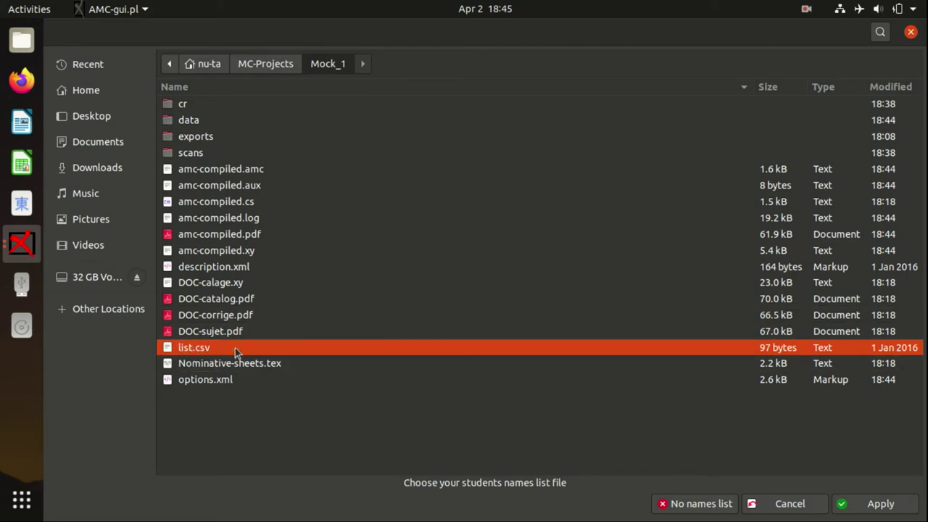
click(881, 504)
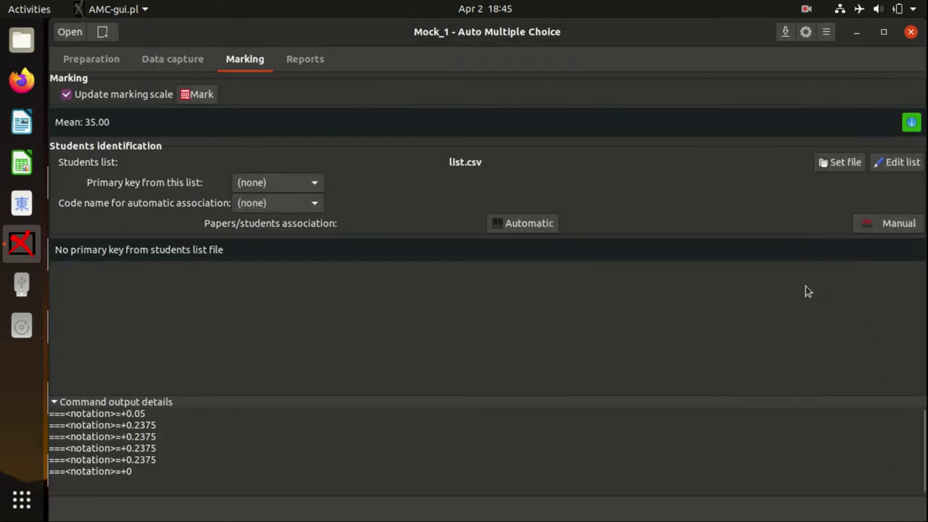
- Open the students list file for editing, examine its header line and the name, forename and id entries, and close it
click(897, 164)
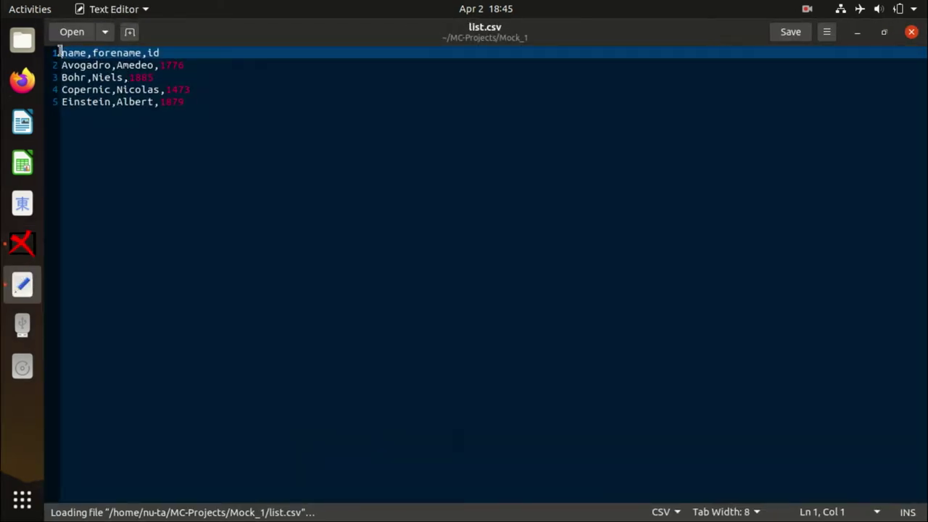
drag(62, 57, 167, 56)
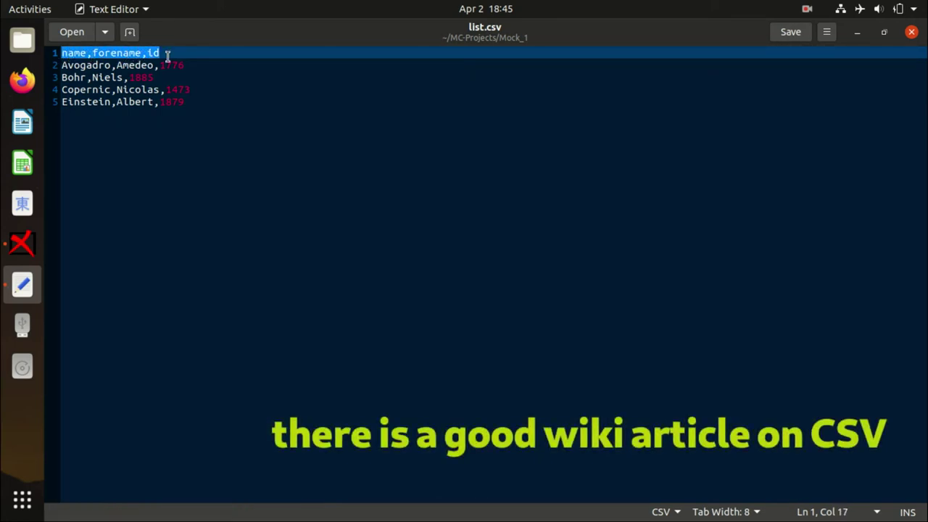
click(61, 66)
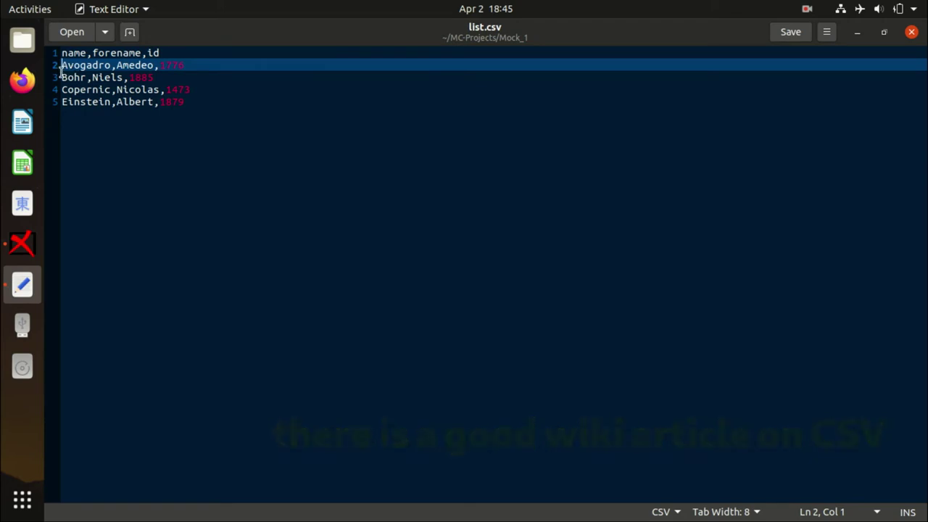
click(59, 79)
click(61, 90)
click(100, 105)
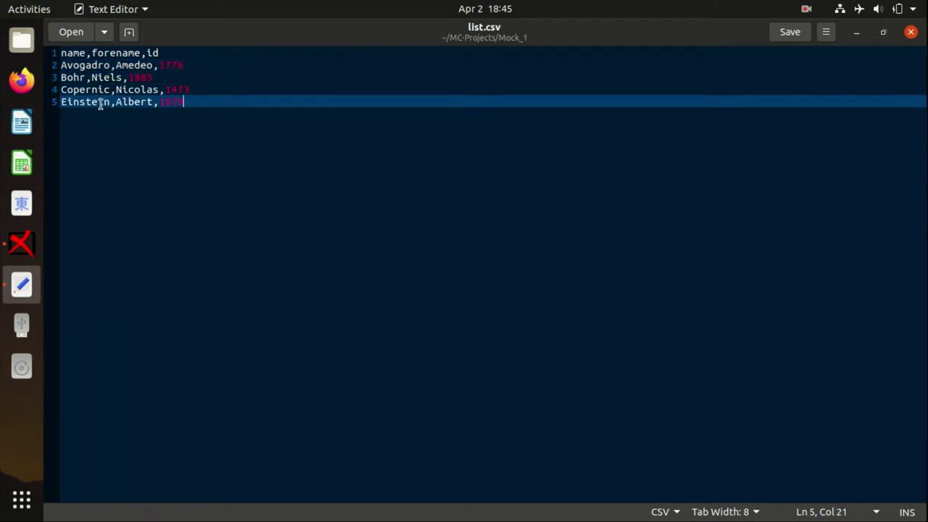
click(80, 65)
click(78, 102)
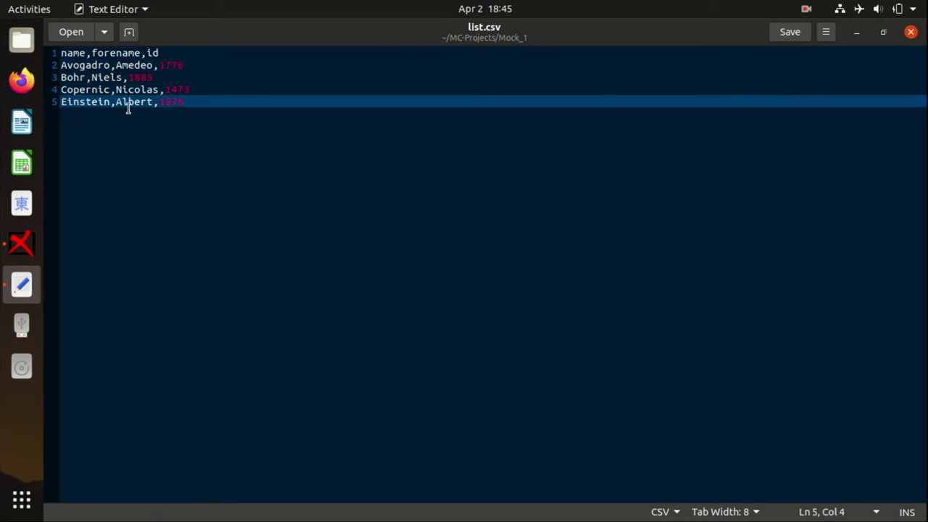
click(175, 65)
click(148, 78)
click(175, 90)
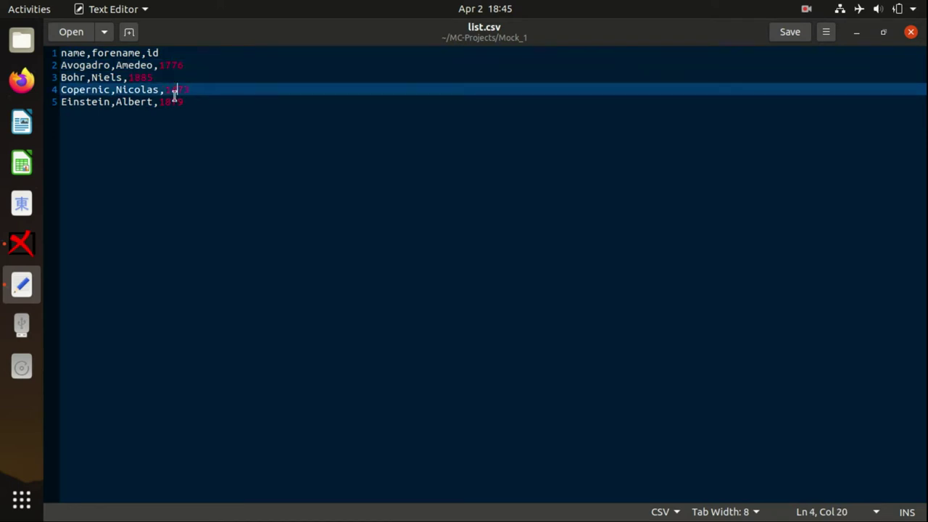
click(177, 102)
drag(184, 65, 130, 77)
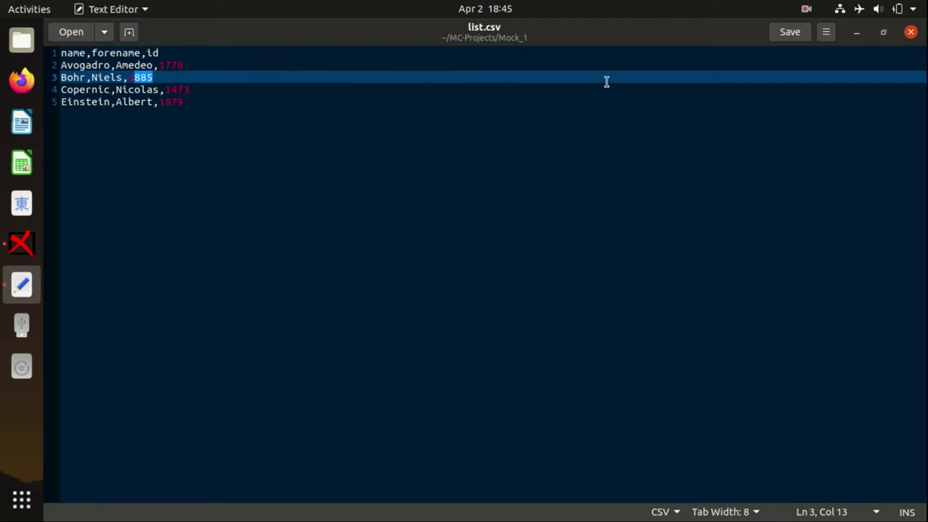
click(910, 31)
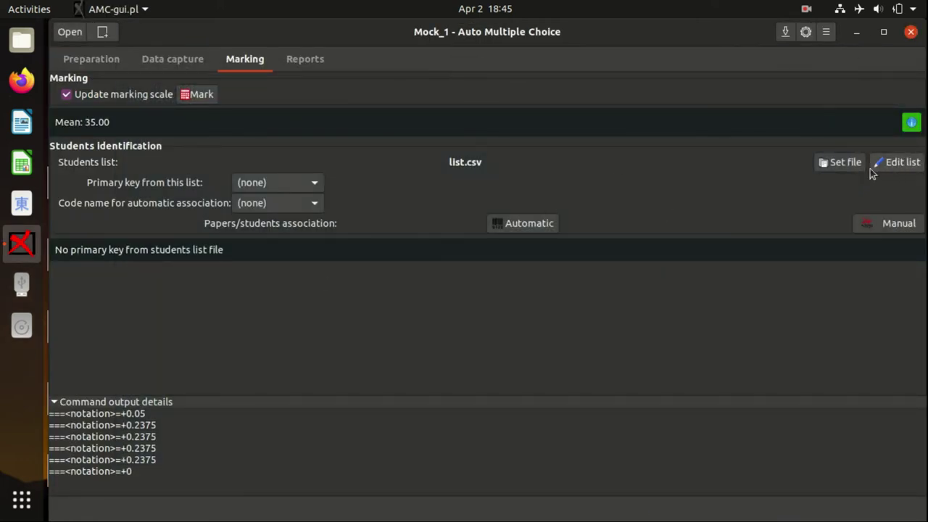
- Set the primary key from the students list to name
click(255, 182)
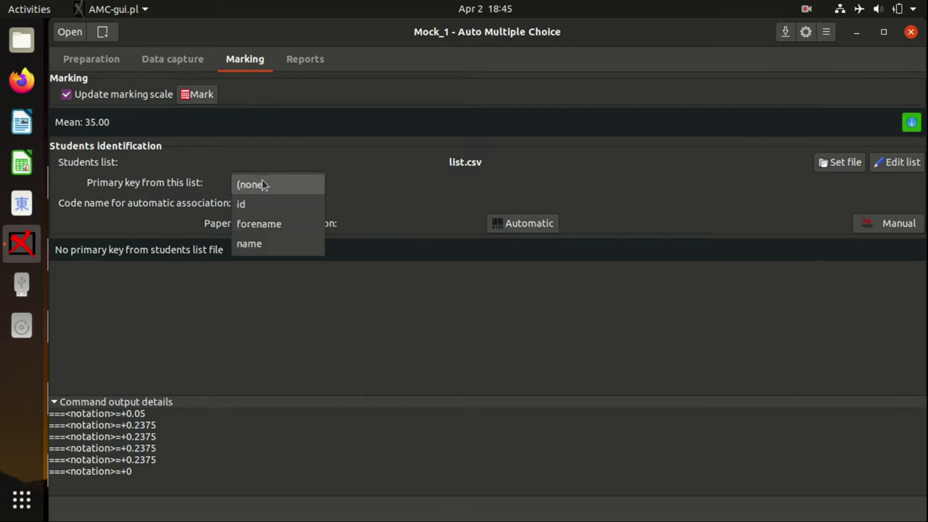
click(266, 246)
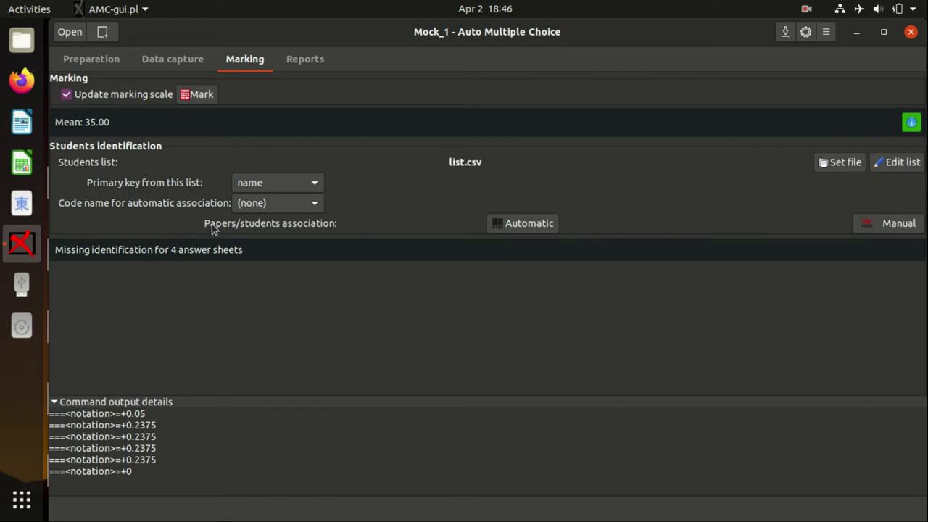
- Try manual and automatic association of papers with students using the Pre-association code name, and reset the code name to (none)
click(300, 204)
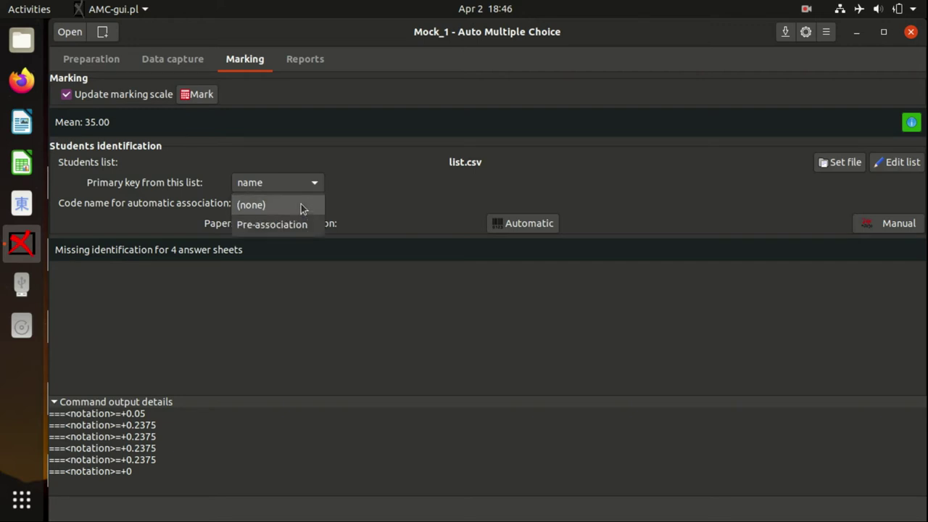
click(295, 227)
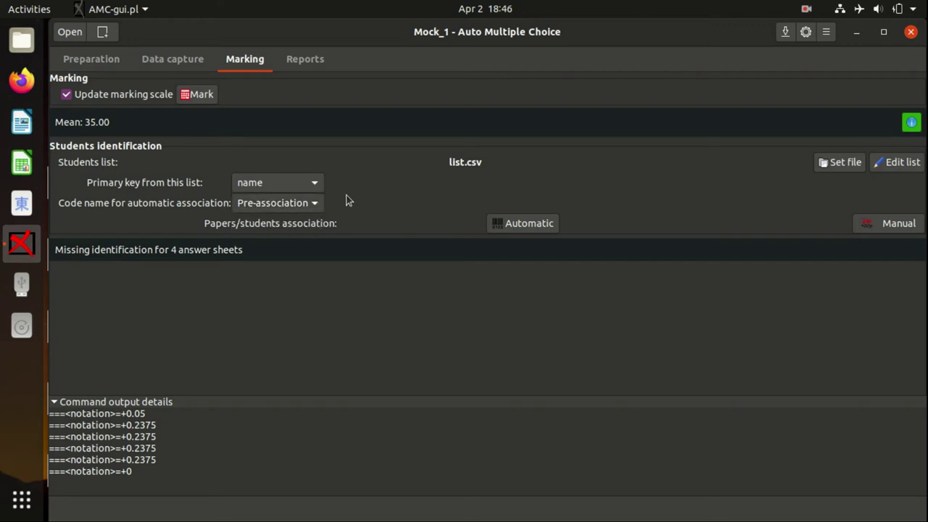
click(310, 204)
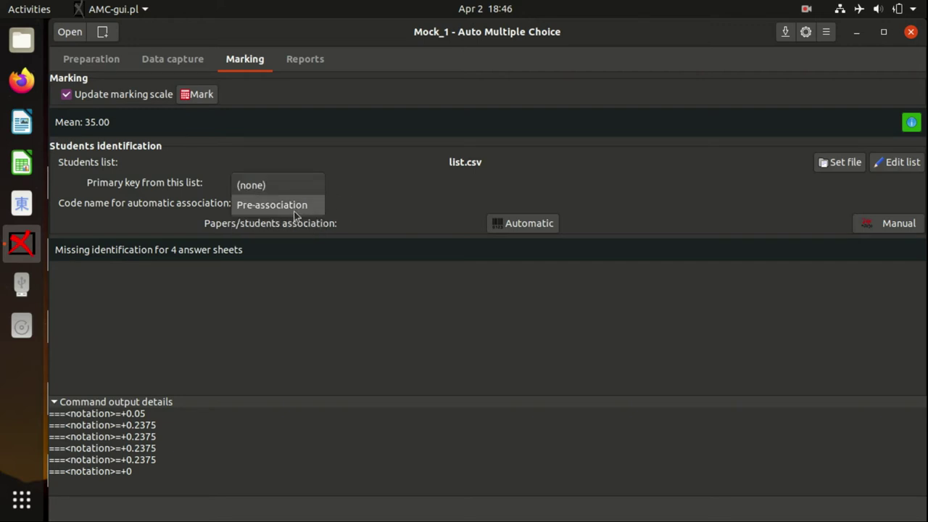
click(375, 223)
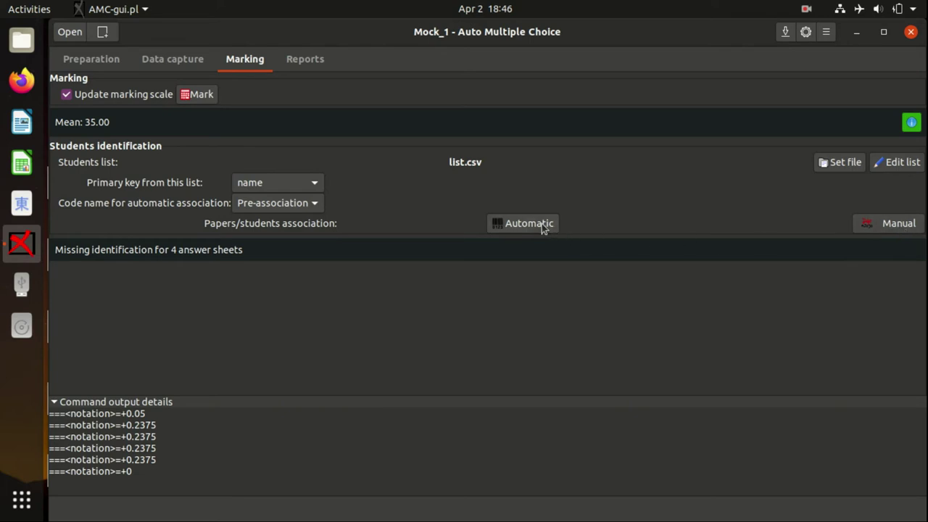
click(889, 223)
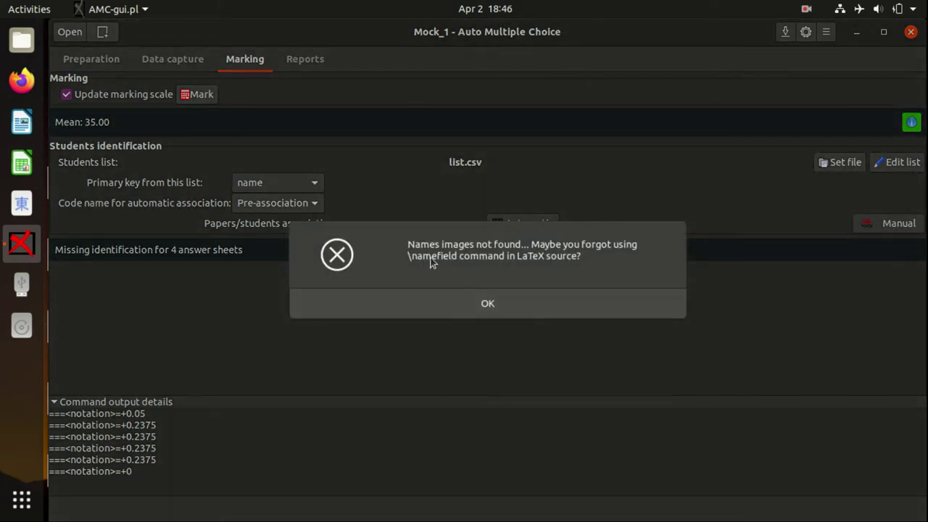
click(528, 299)
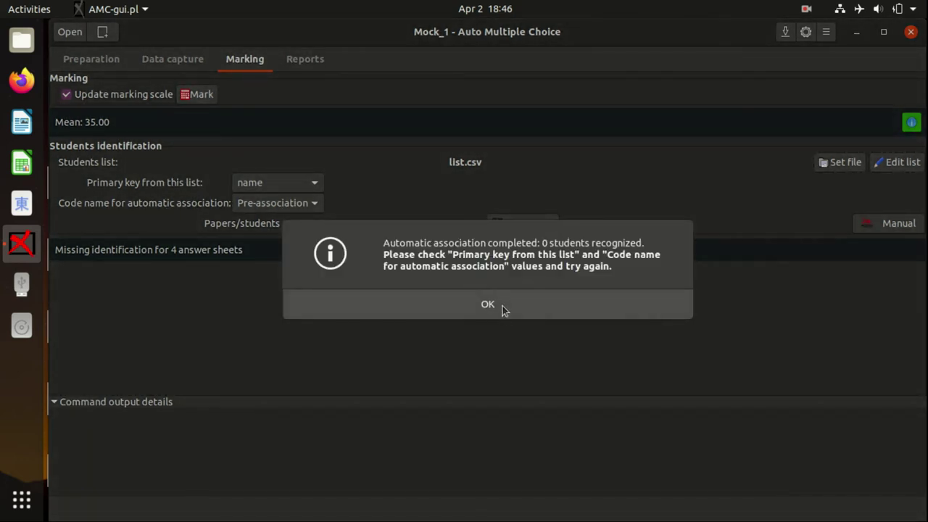
click(504, 308)
click(276, 203)
click(254, 184)
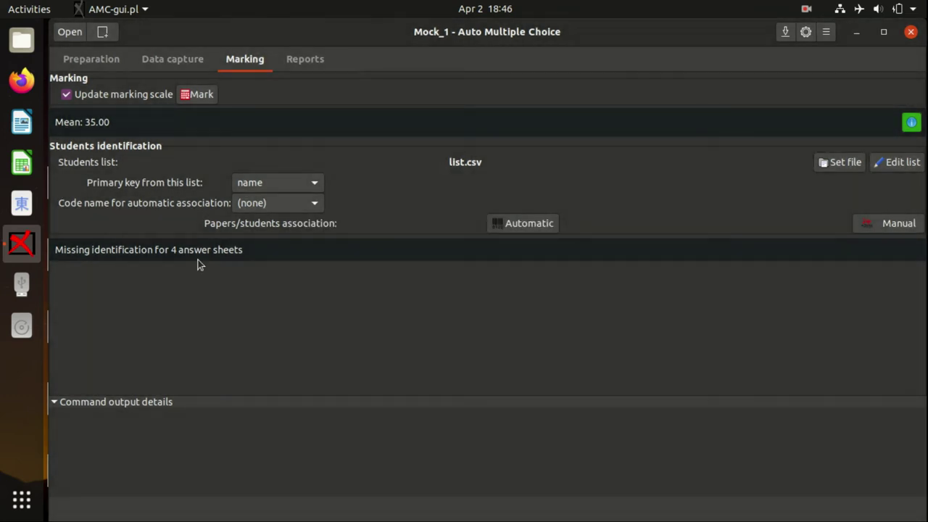
- Export the marks as an OpenOffice spreadsheet sorted by name, opening the file in LibreOffice Calc, and dismiss the startup tip
click(304, 59)
click(108, 100)
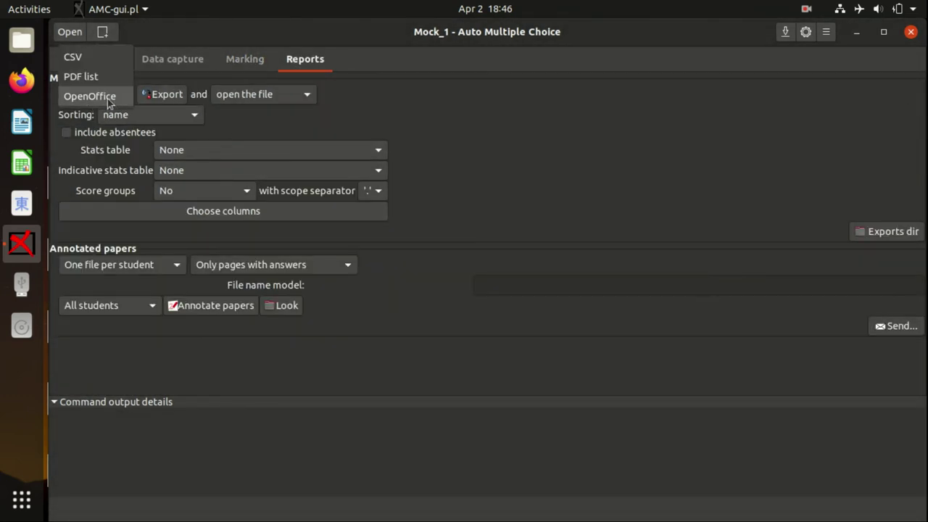
click(526, 99)
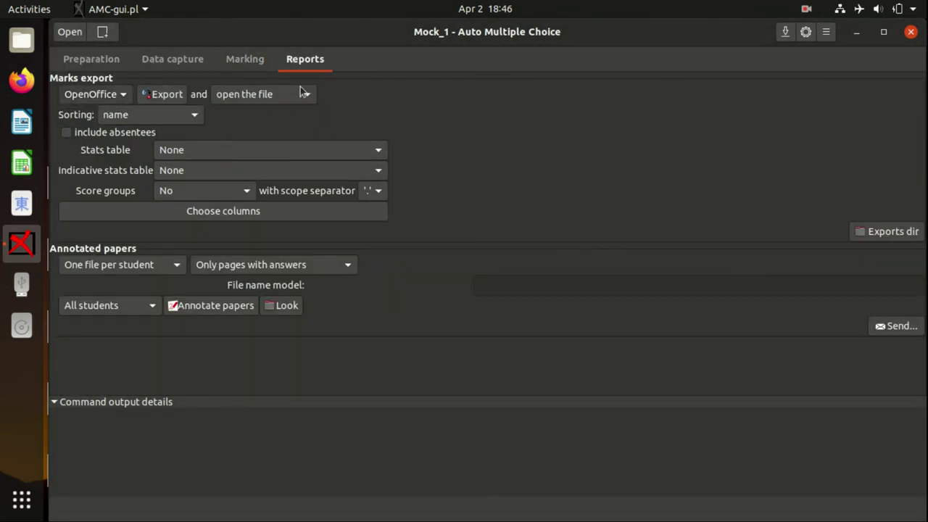
click(100, 99)
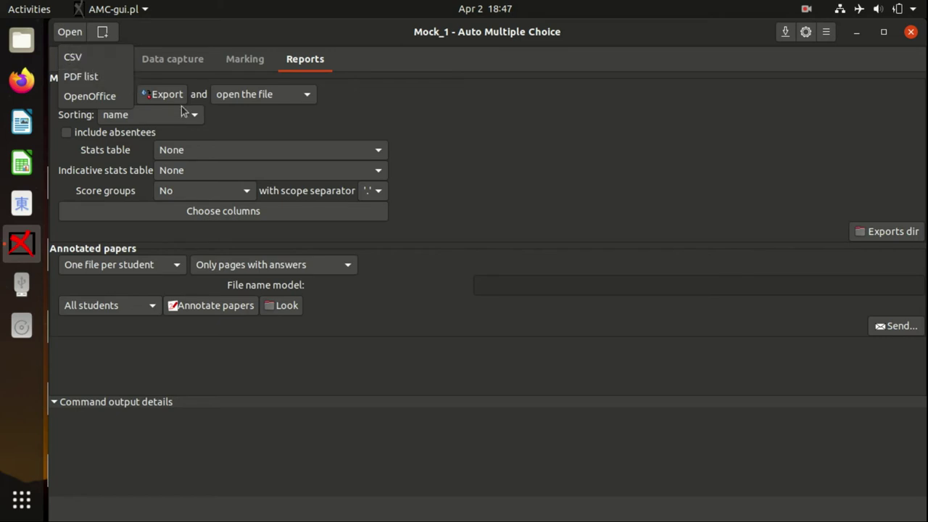
click(91, 96)
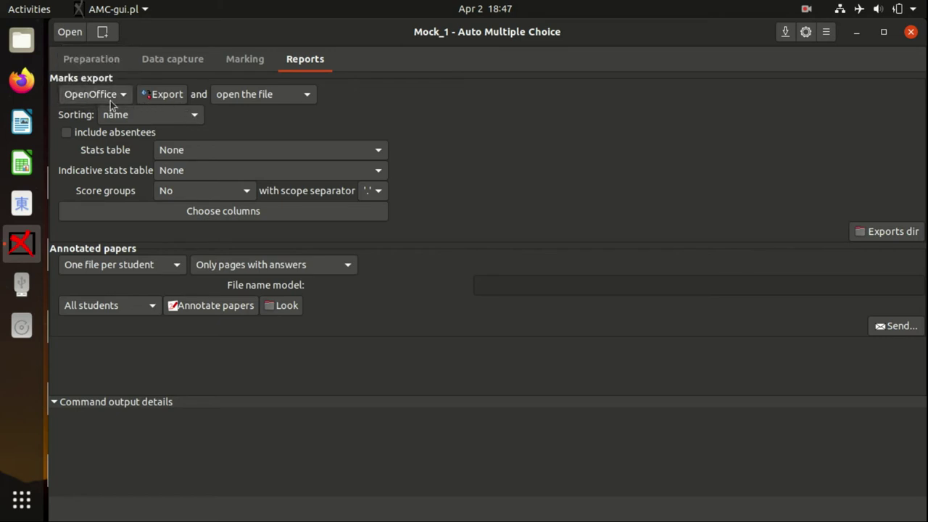
click(174, 96)
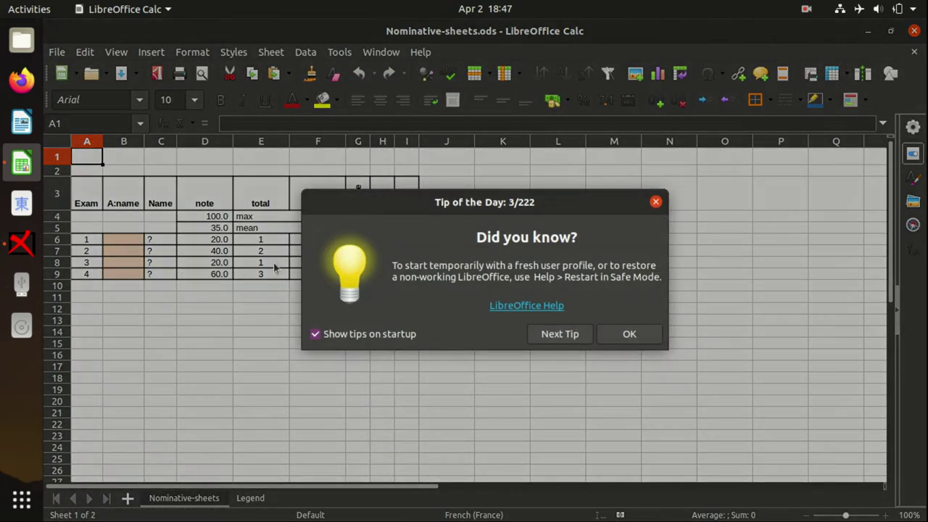
click(628, 335)
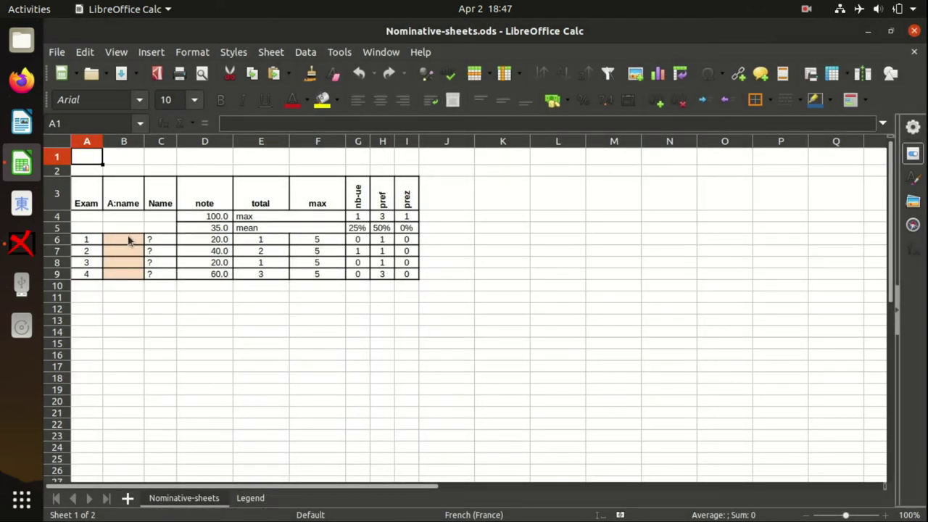
- Widen the A:name and Name columns of the exported marks sheet
click(110, 278)
double_click(110, 288)
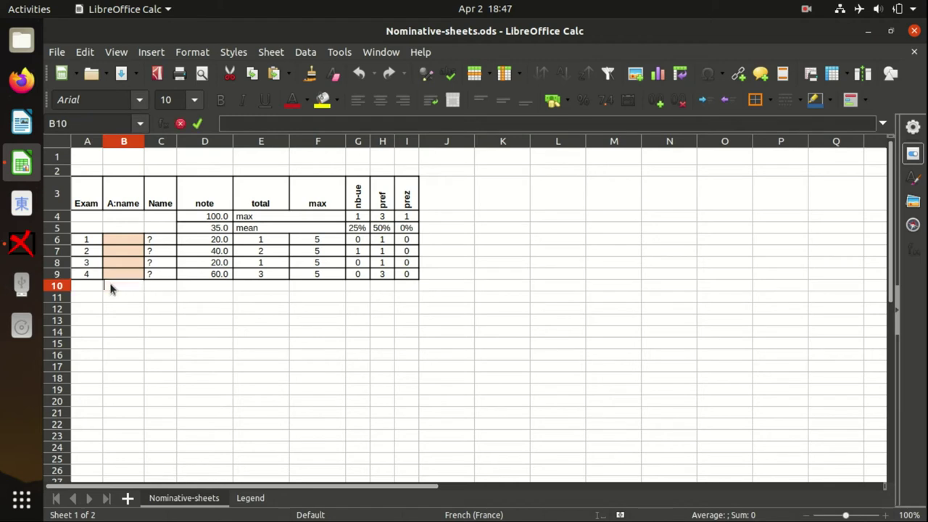
drag(128, 201, 161, 277)
click(159, 201)
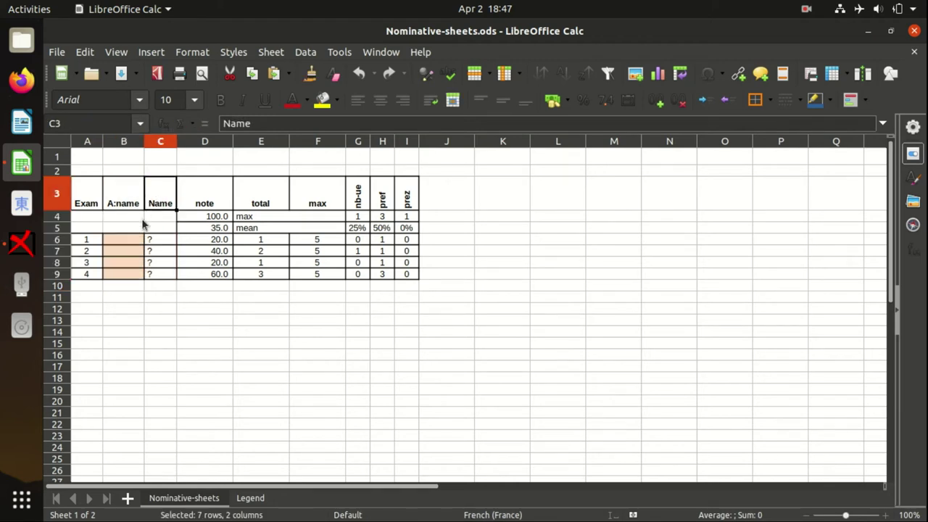
click(131, 242)
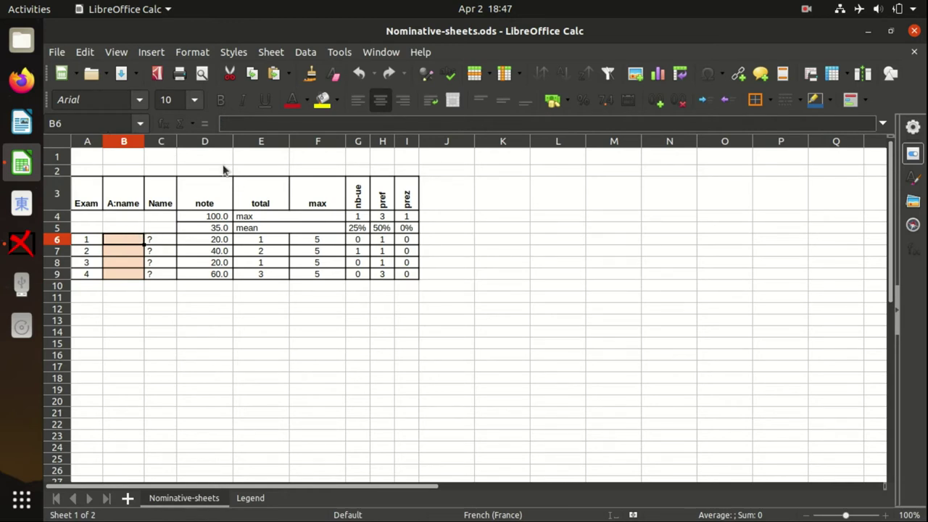
drag(145, 141, 342, 142)
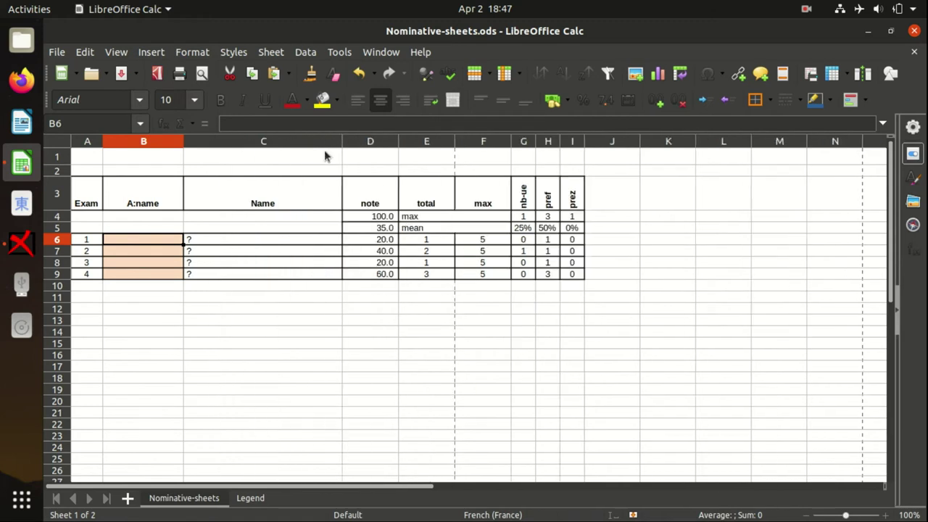
- Enter Avogadro in both the Name and A:name cells of exam 1
click(222, 243)
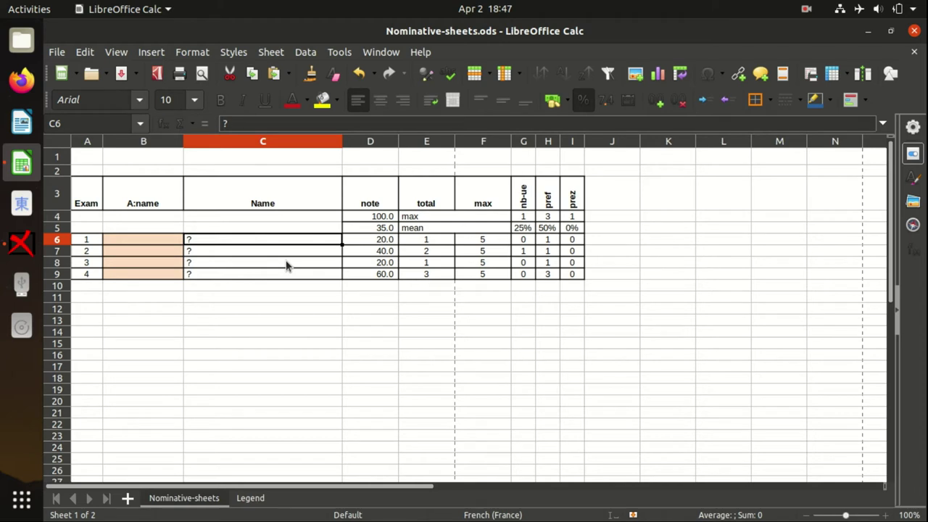
text(A)
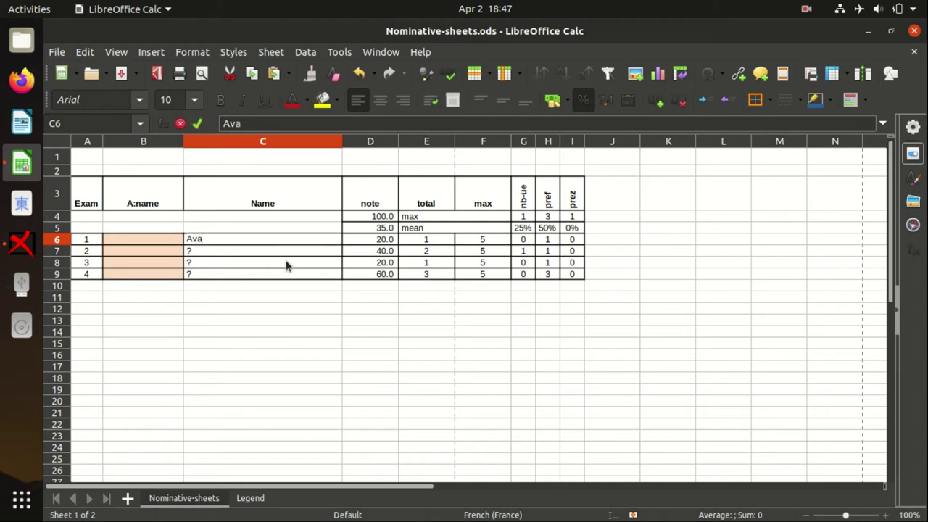
text(vogadro)
key(Left)
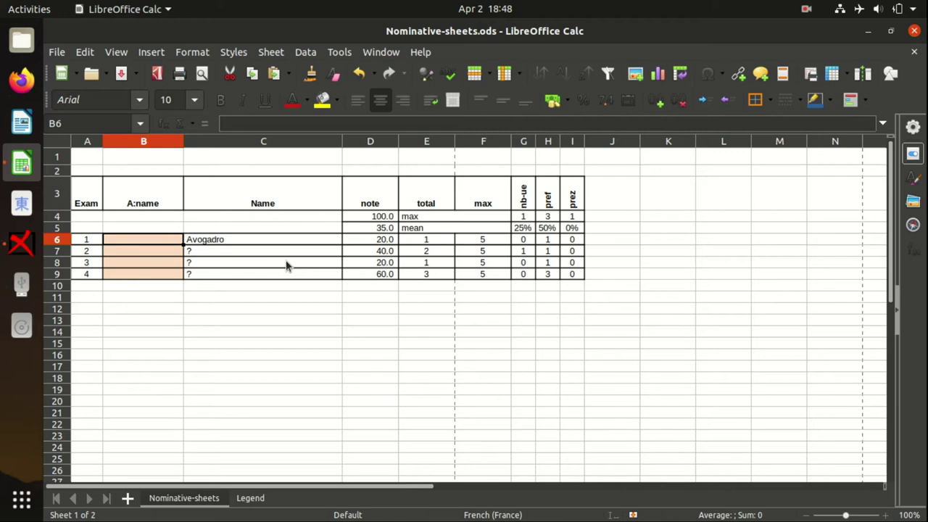
text(Av)
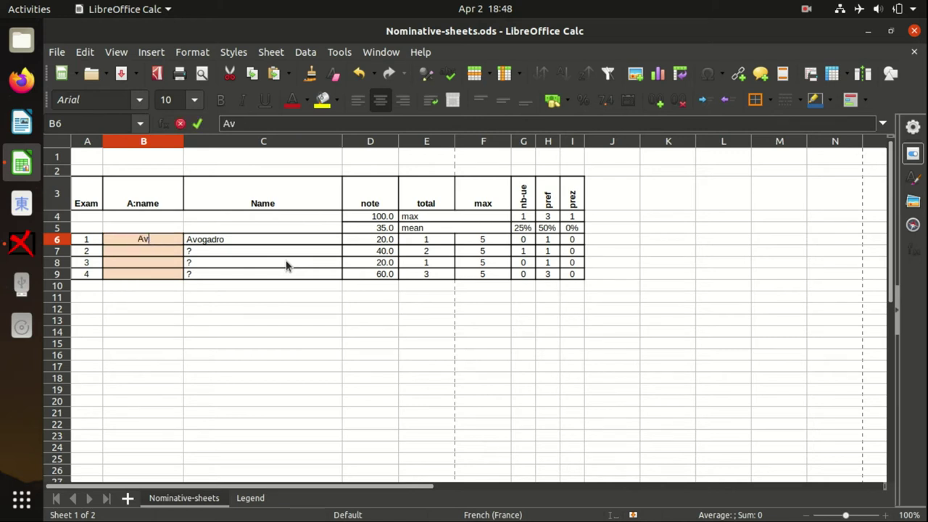
text(ogadrp)
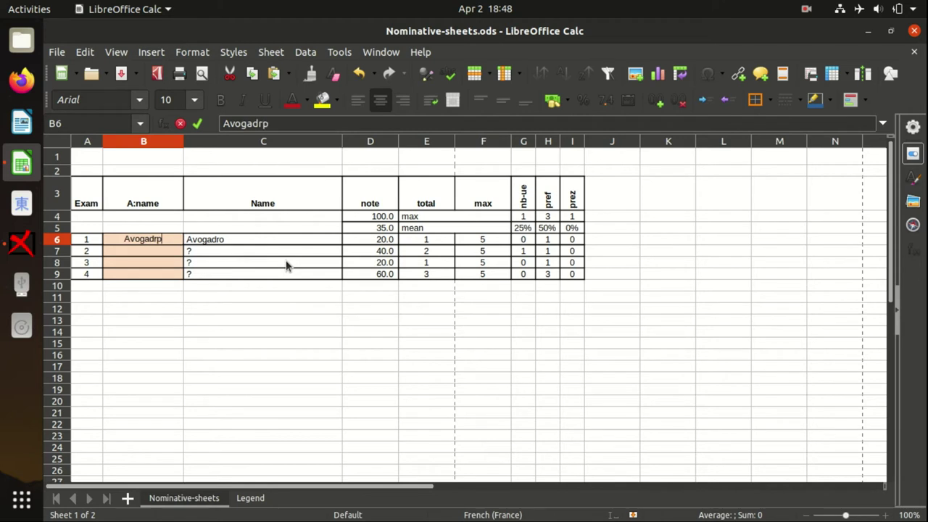
key(BackSpace)
text(o)
key(Tab)
key(Tab)
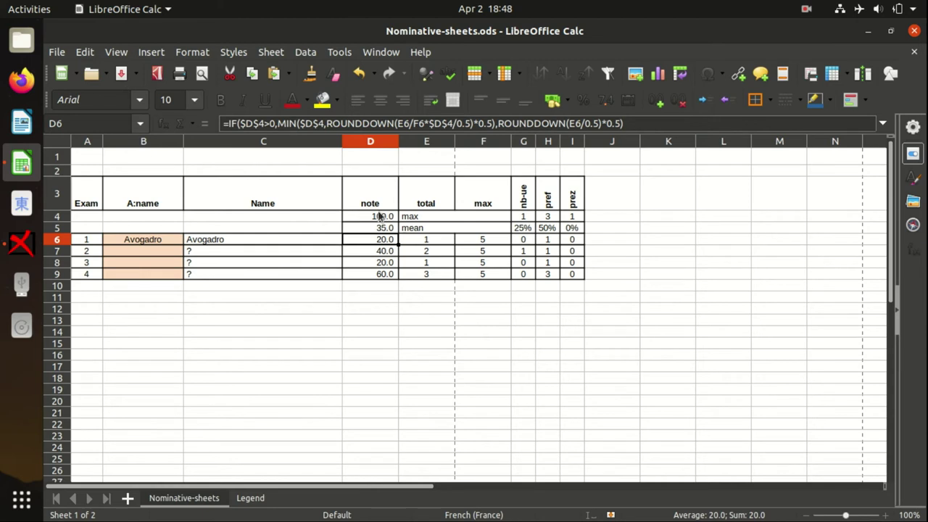
- Examine the marks in the note column and the formula behind exam 1's mark
drag(377, 217, 377, 282)
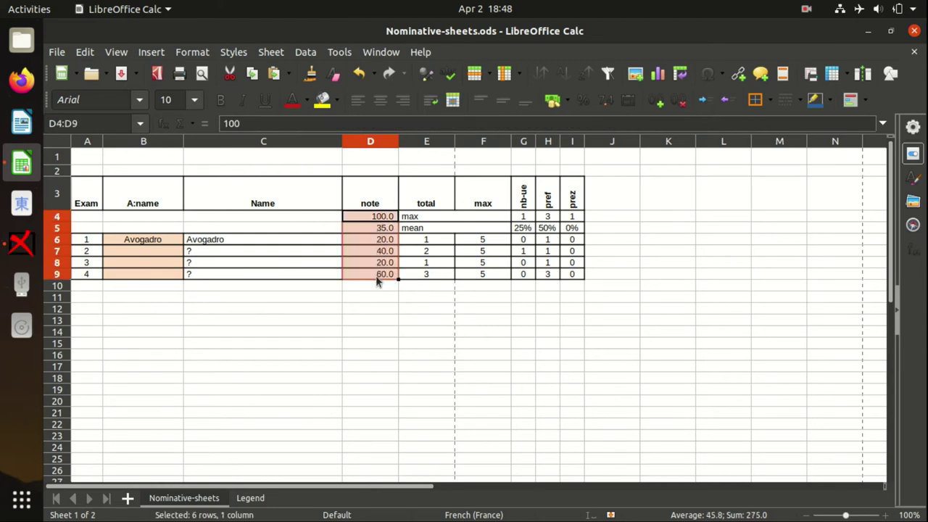
click(387, 243)
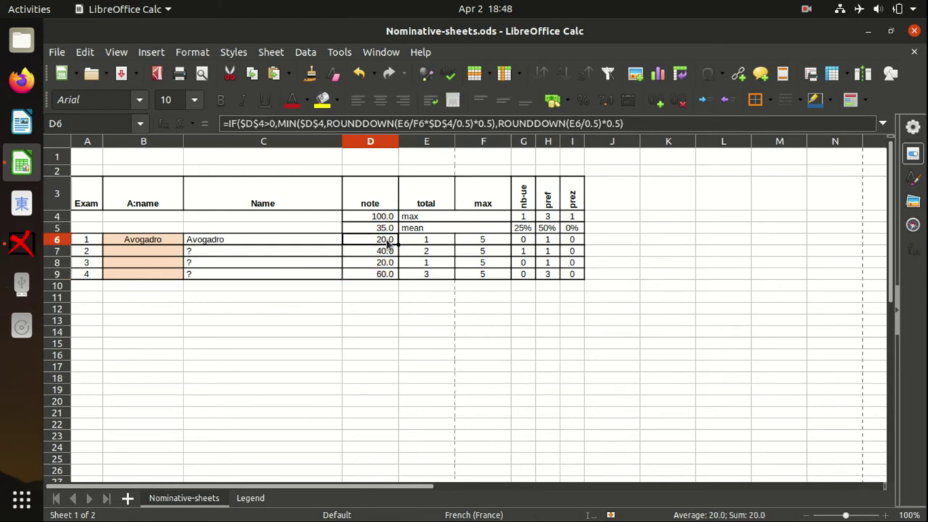
- Examine the maximum mark, the nb-ue, pref and prez question columns with their maximum points and means, and each exam's scores and marks
click(385, 217)
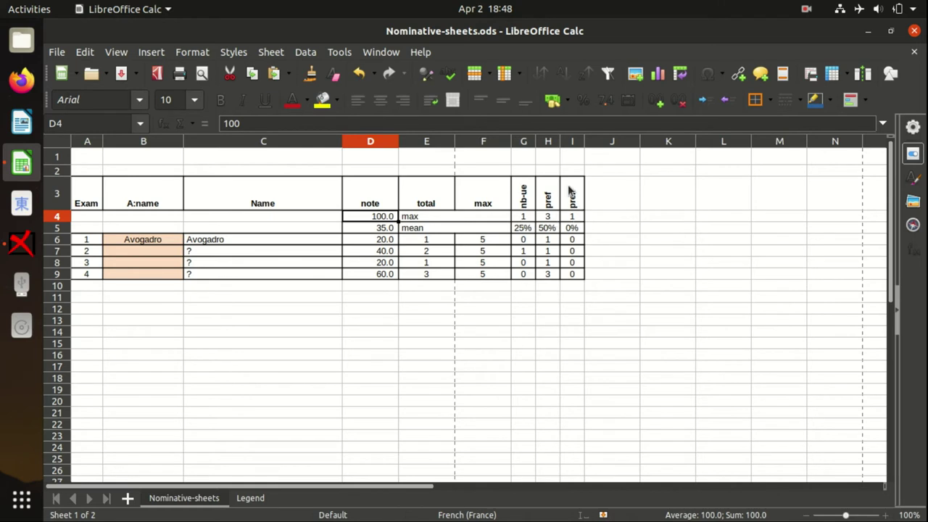
drag(523, 192, 572, 193)
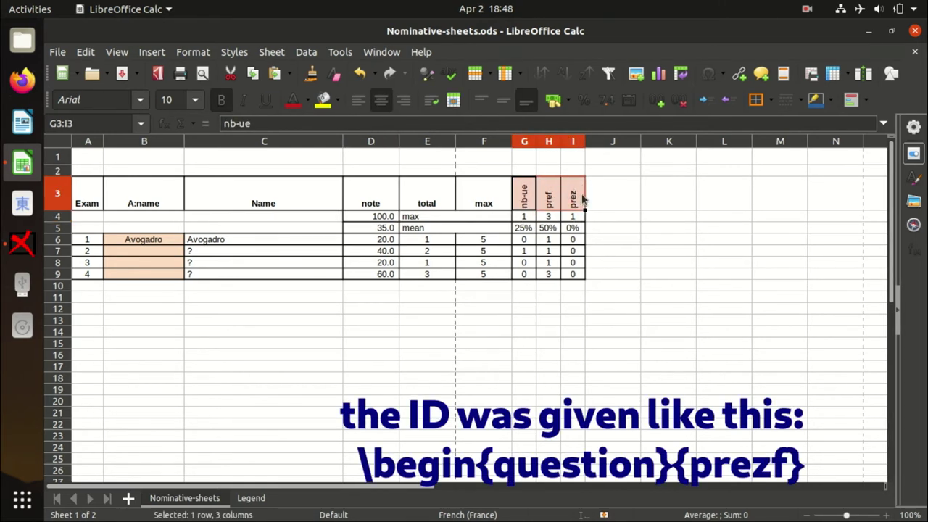
click(529, 218)
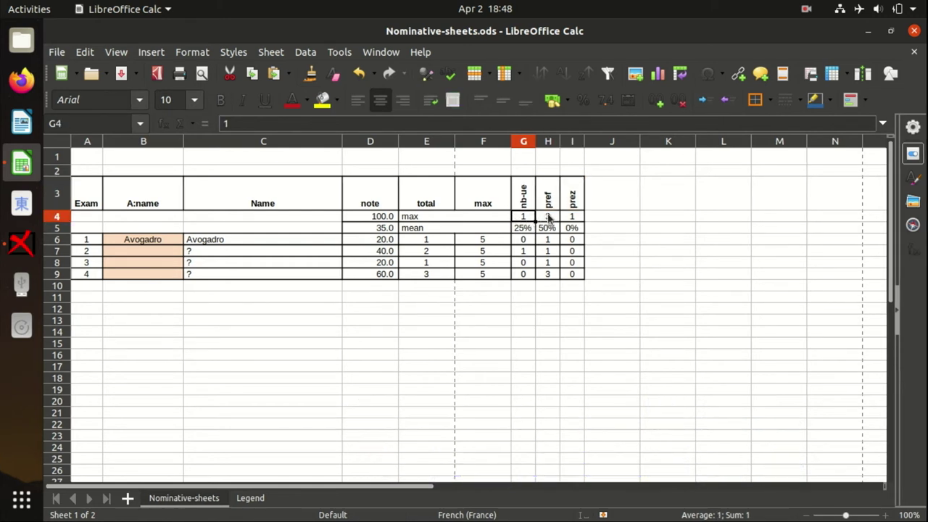
click(549, 217)
click(573, 219)
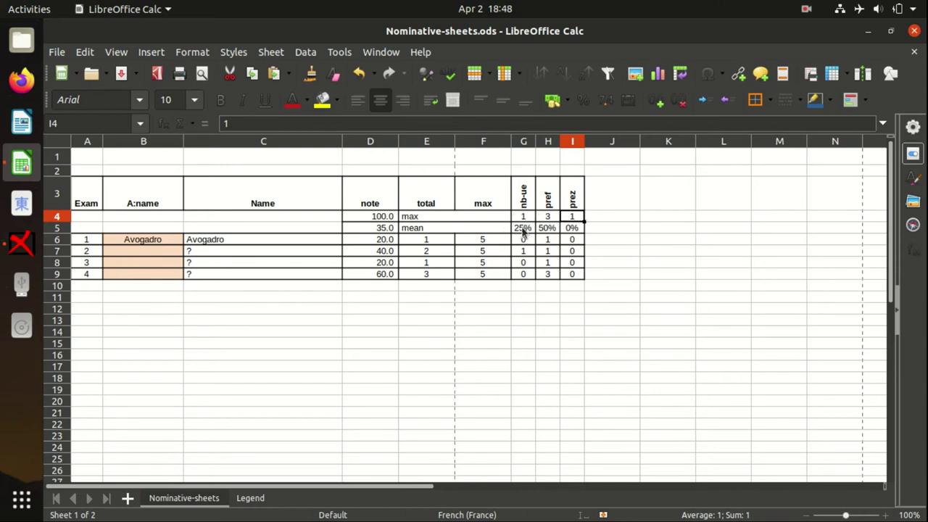
drag(523, 231, 570, 230)
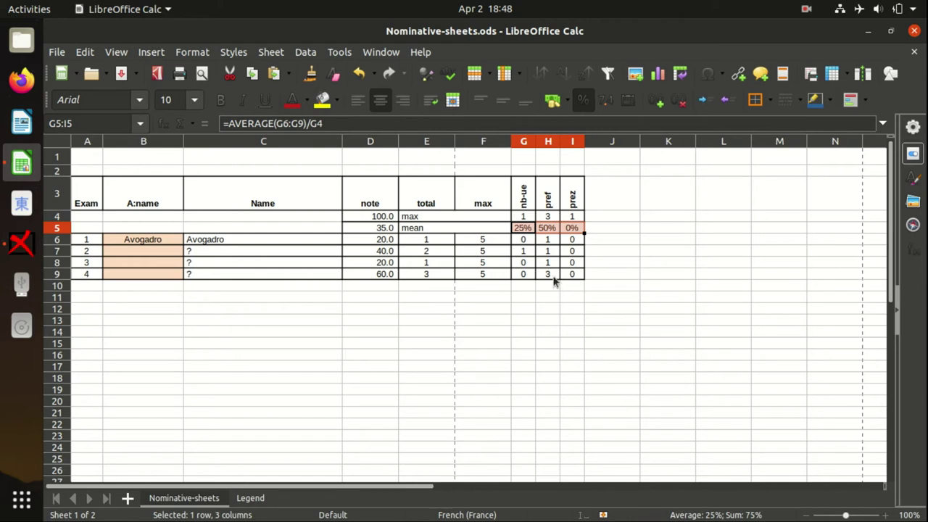
click(527, 229)
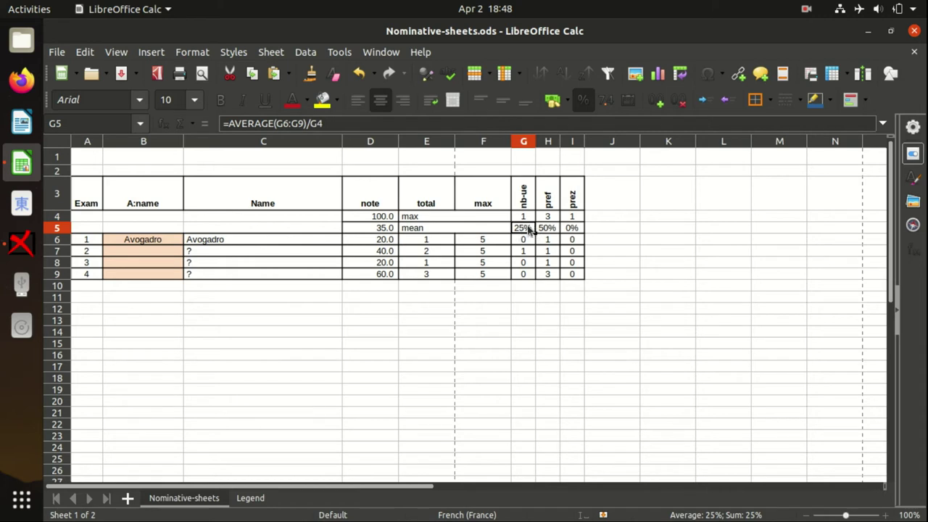
click(527, 206)
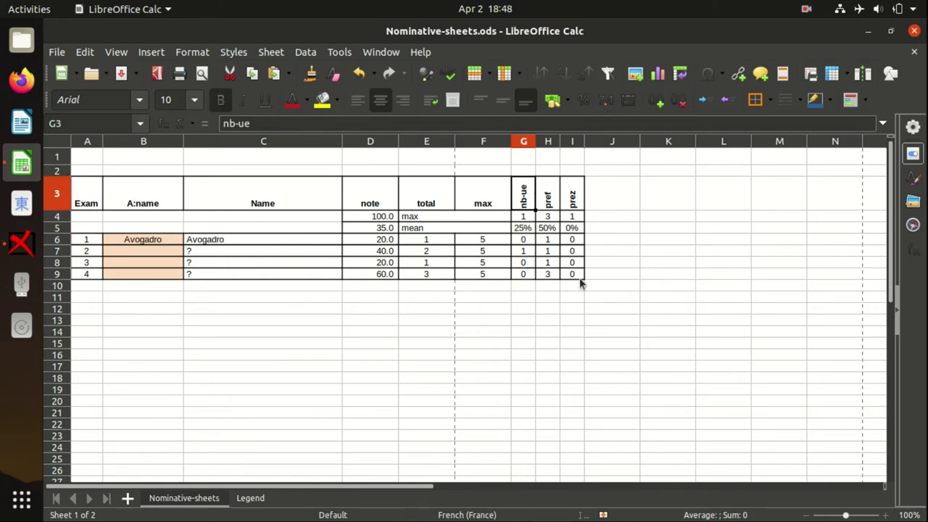
drag(524, 240, 570, 278)
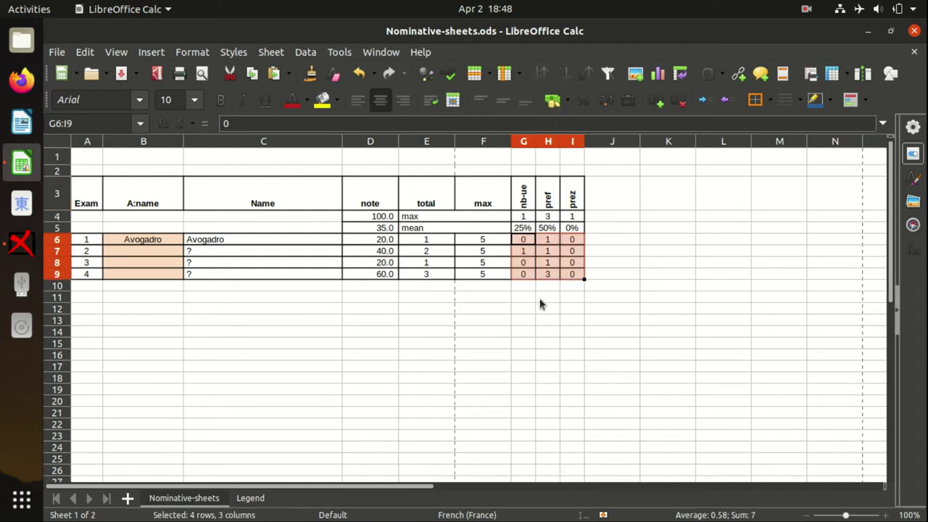
click(378, 242)
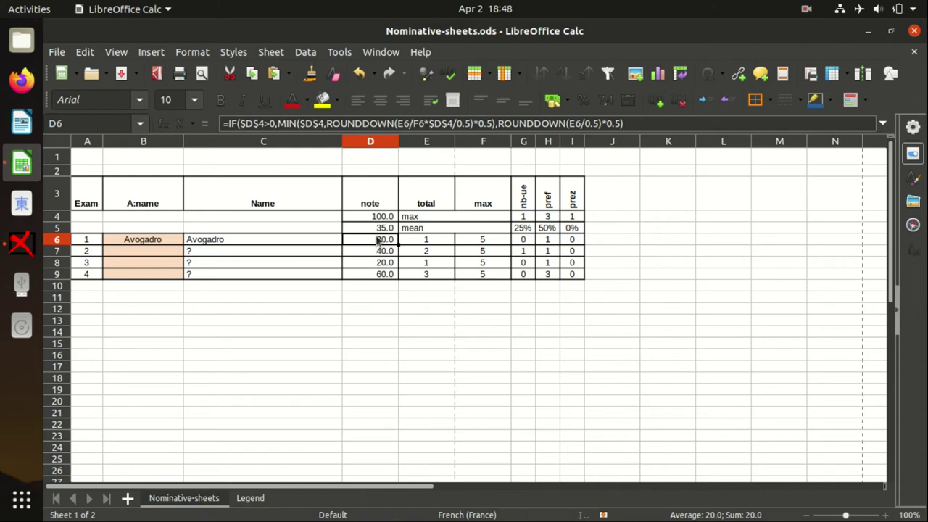
drag(377, 242, 379, 279)
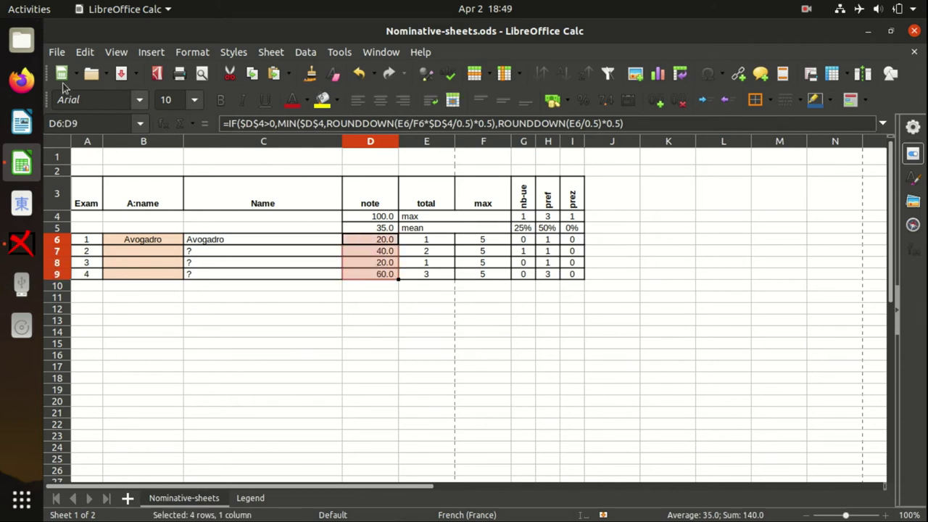
- Save the marks sheet to the Desktop as Mock_1_Results in Excel 2007–365 (.xlsx) format and close it
click(58, 55)
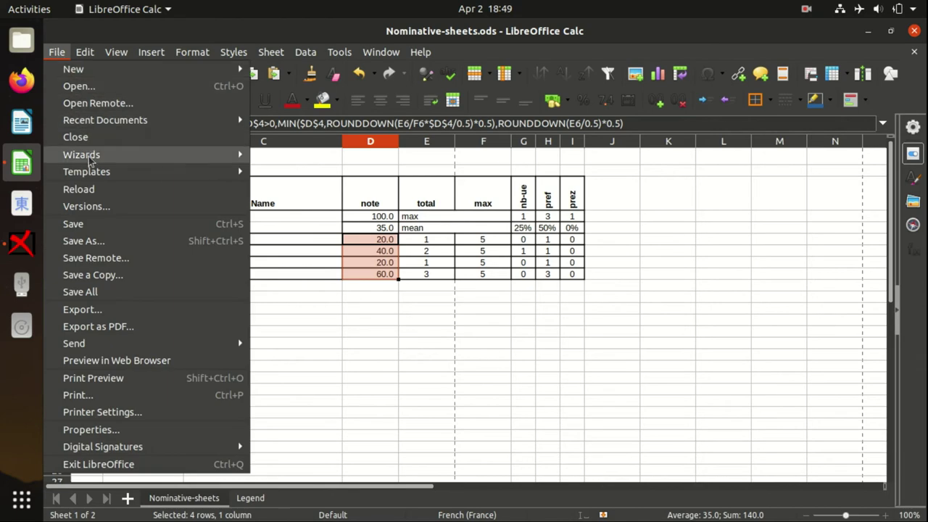
click(113, 242)
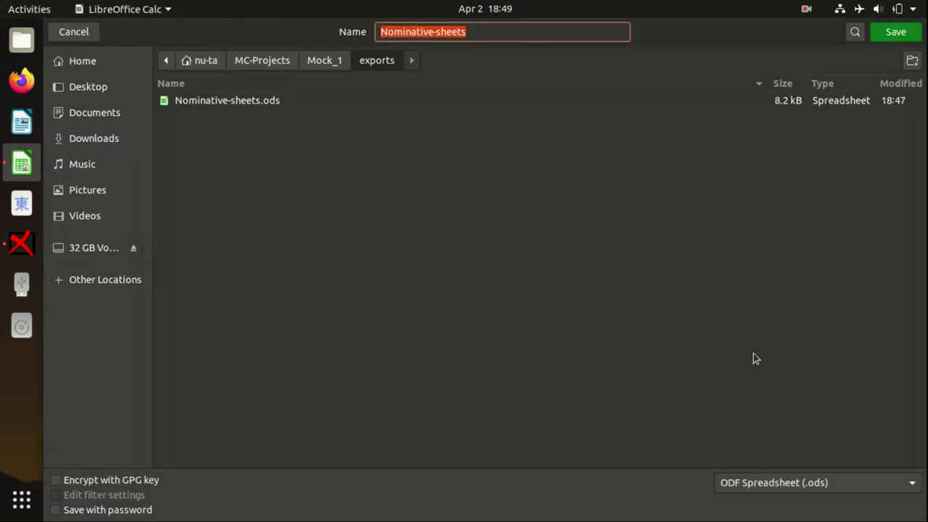
click(804, 487)
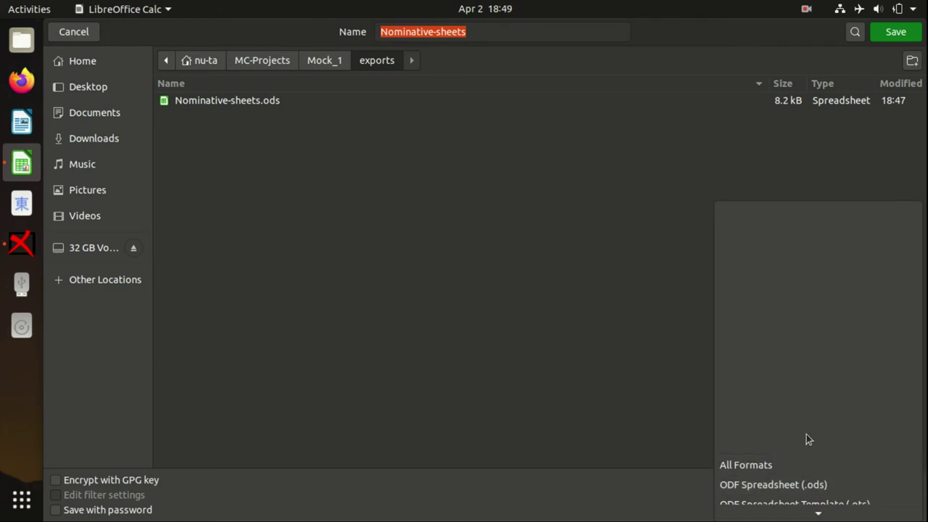
scroll(805, 446, down, 5)
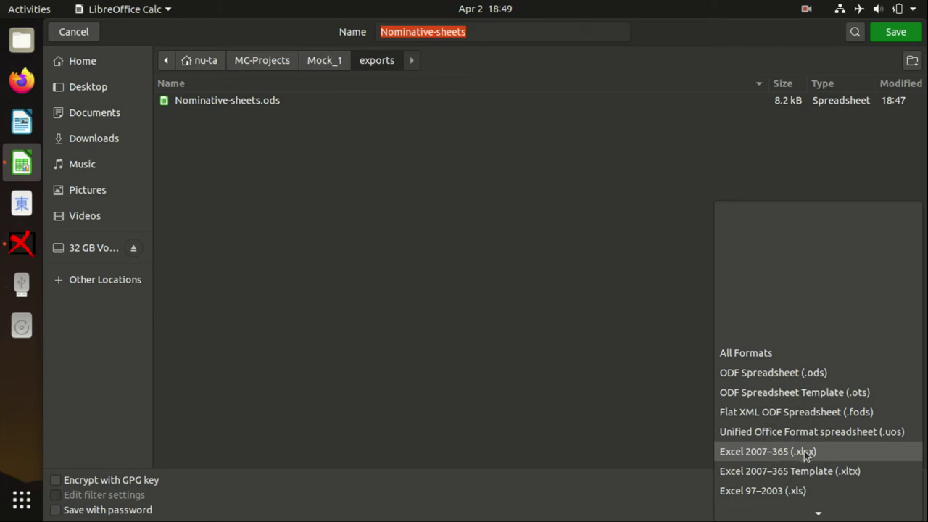
click(806, 452)
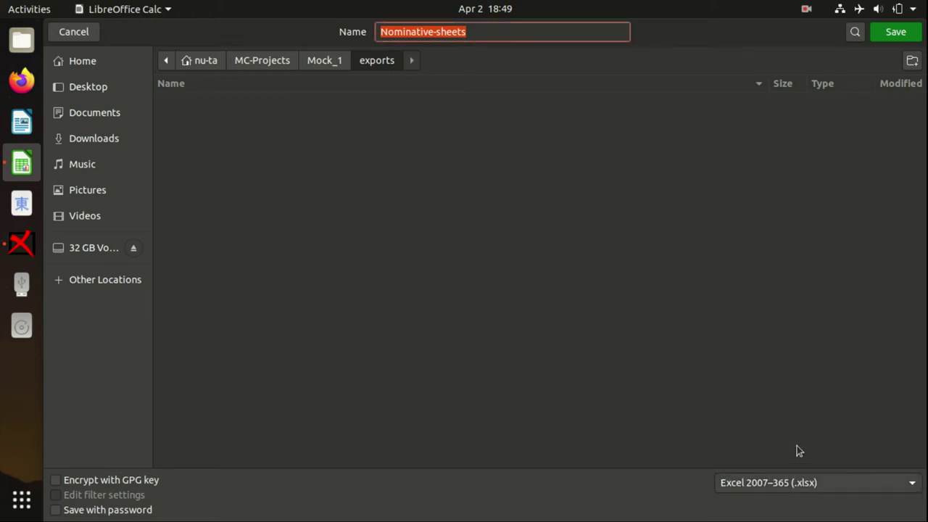
click(107, 90)
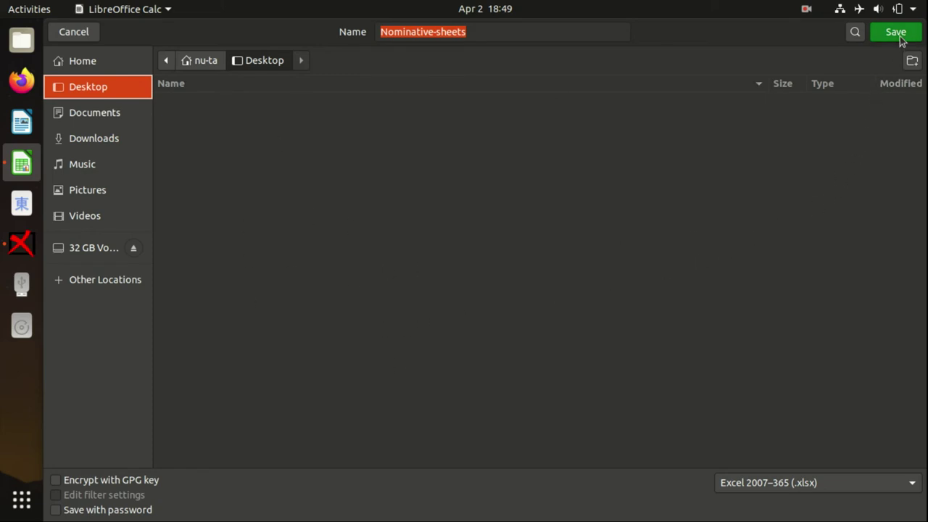
triple_click(479, 32)
text(Mock_1_Results)
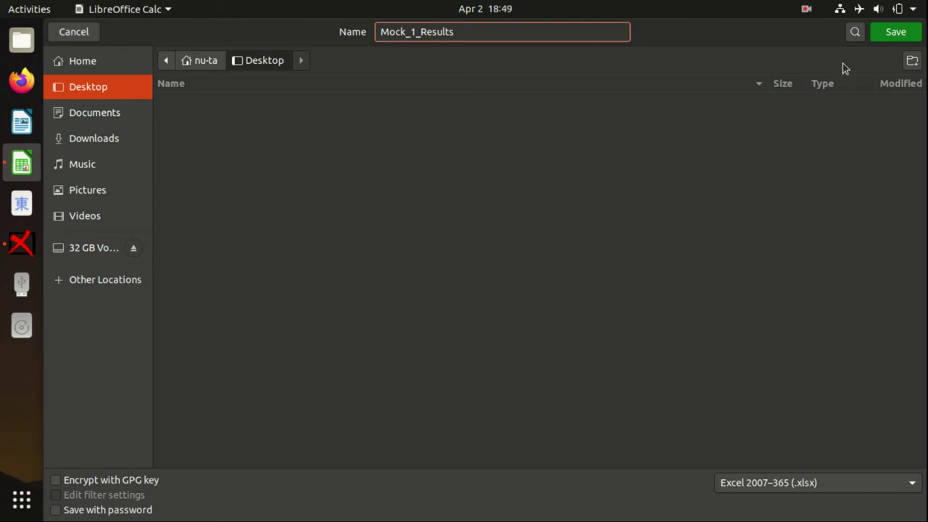
click(892, 32)
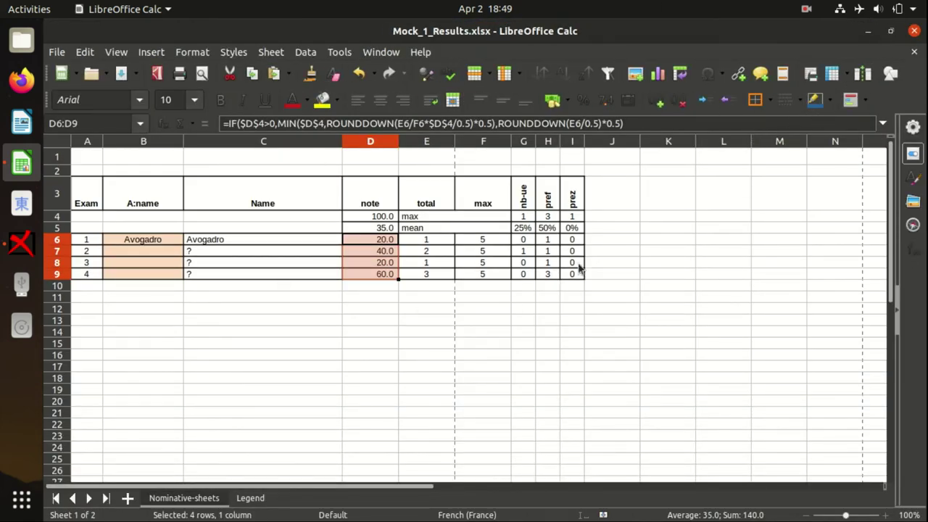
click(915, 34)
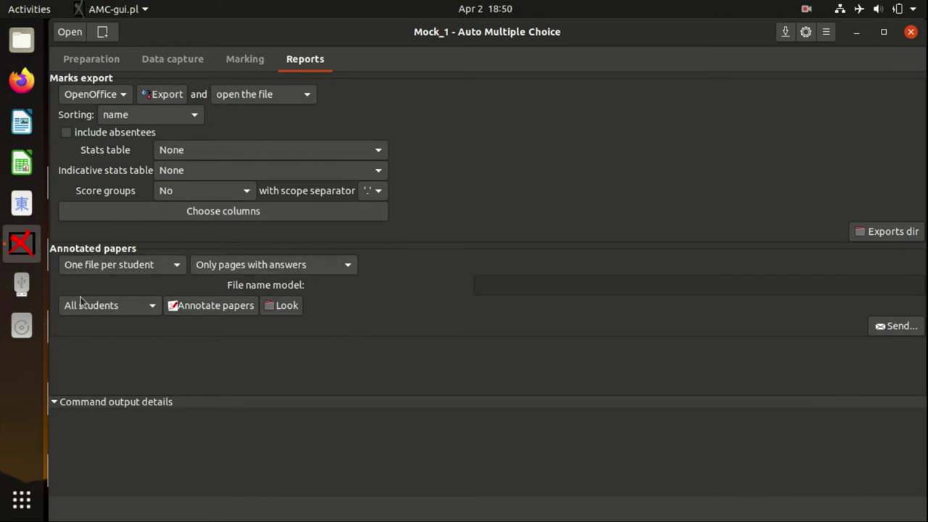
- In Auto Multiple Choice, set the annotated papers to one file per student with question pages from correction
click(157, 270)
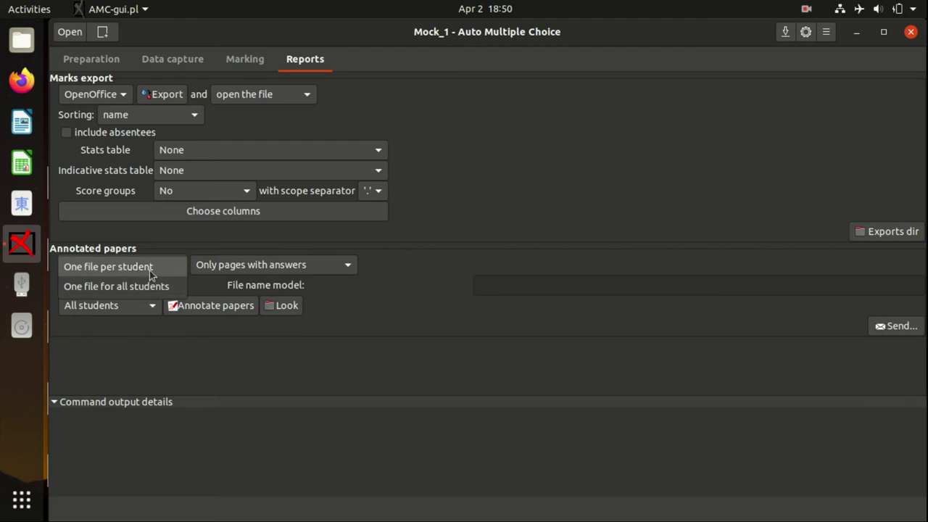
click(149, 273)
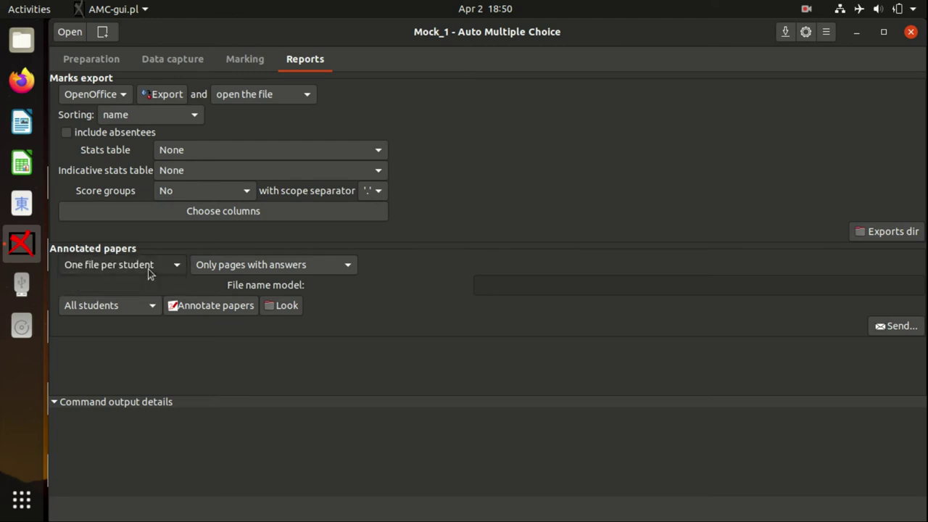
click(231, 267)
click(232, 267)
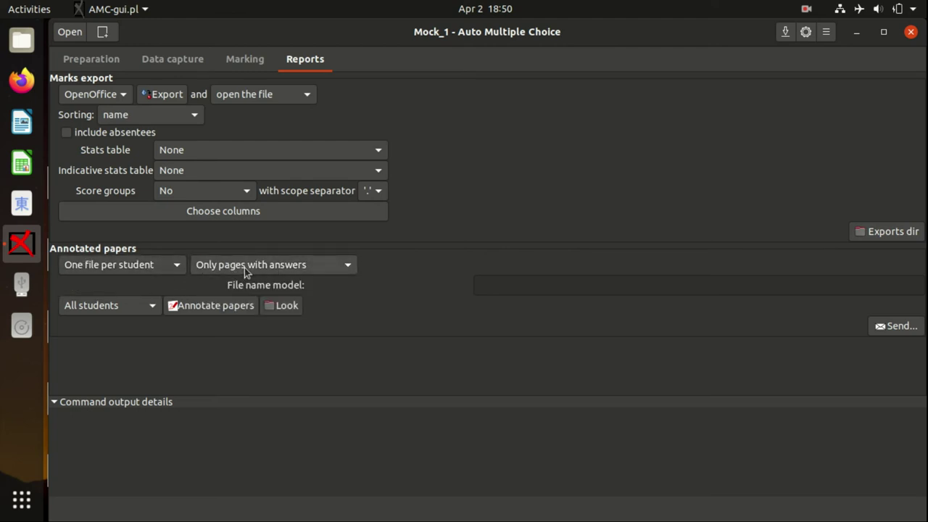
click(258, 273)
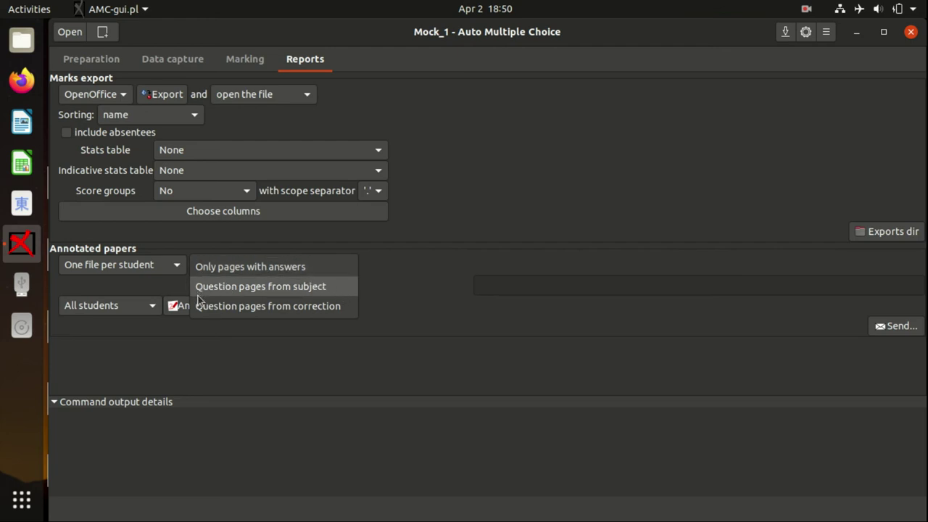
click(258, 309)
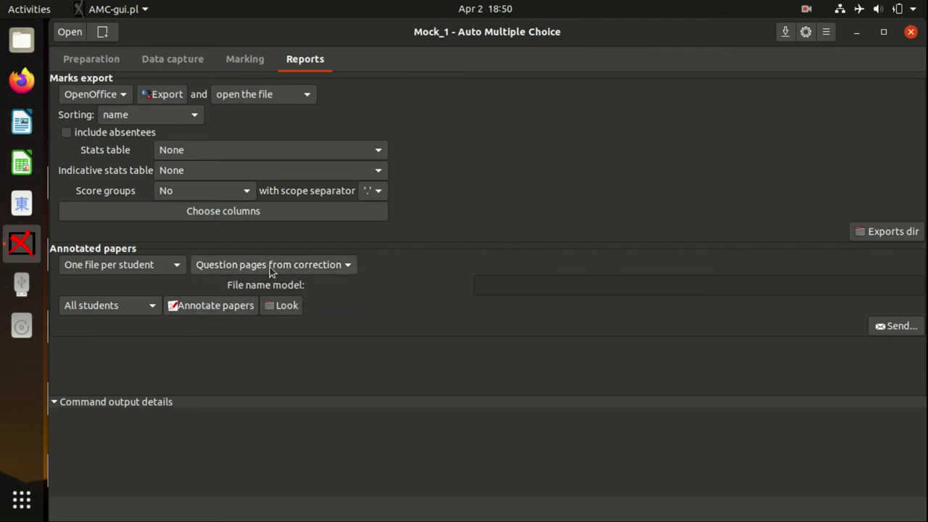
click(291, 273)
click(305, 273)
- Annotate the papers of all students and open the folder containing the annotated PDF files
click(119, 311)
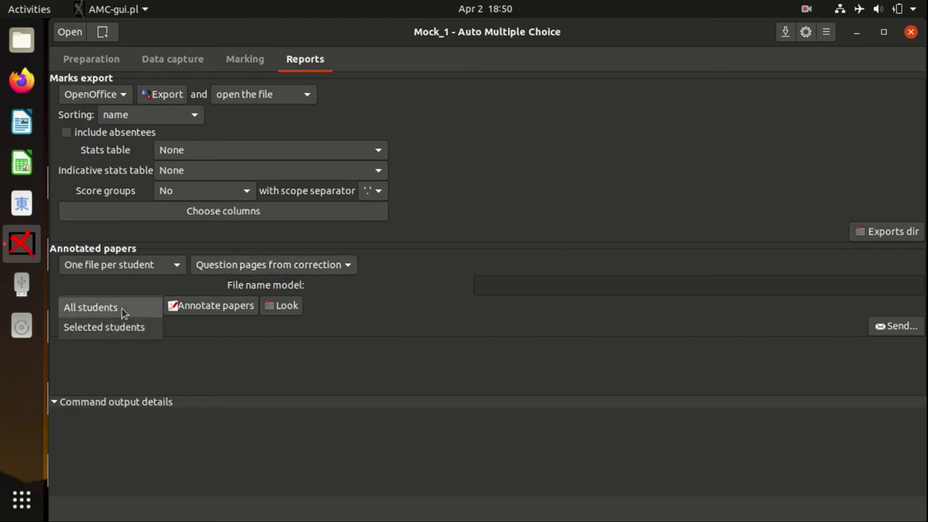
click(120, 312)
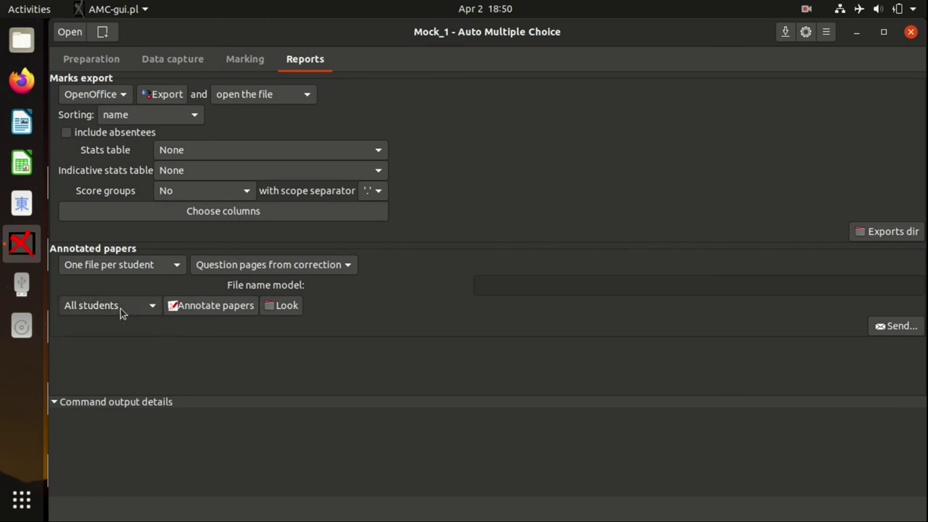
click(205, 305)
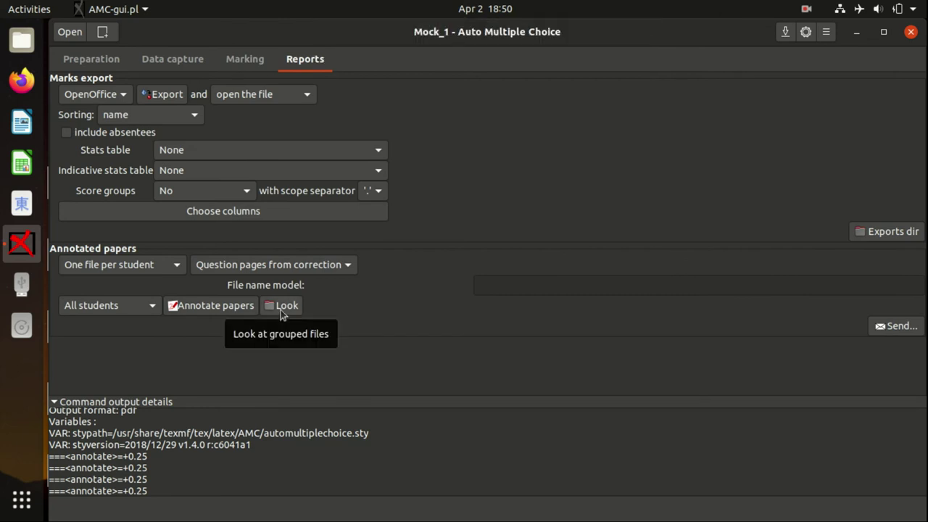
click(282, 310)
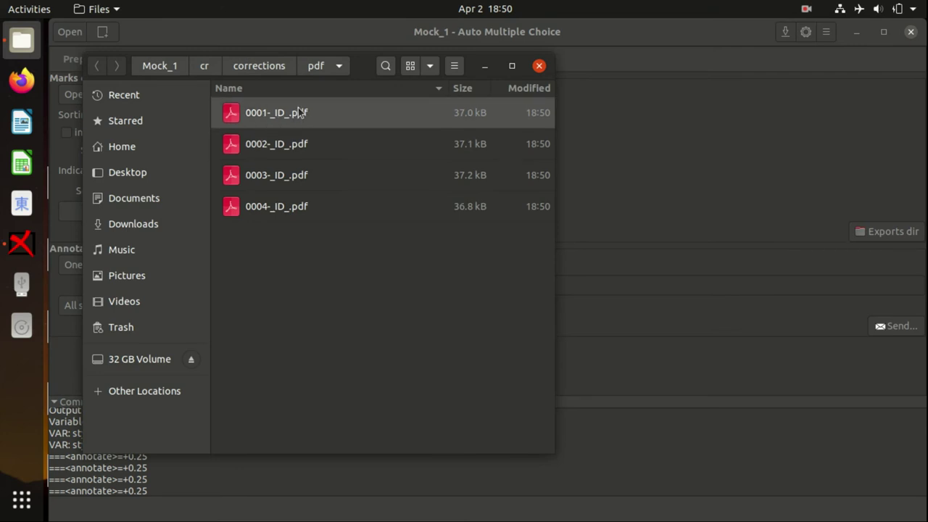
click(255, 120)
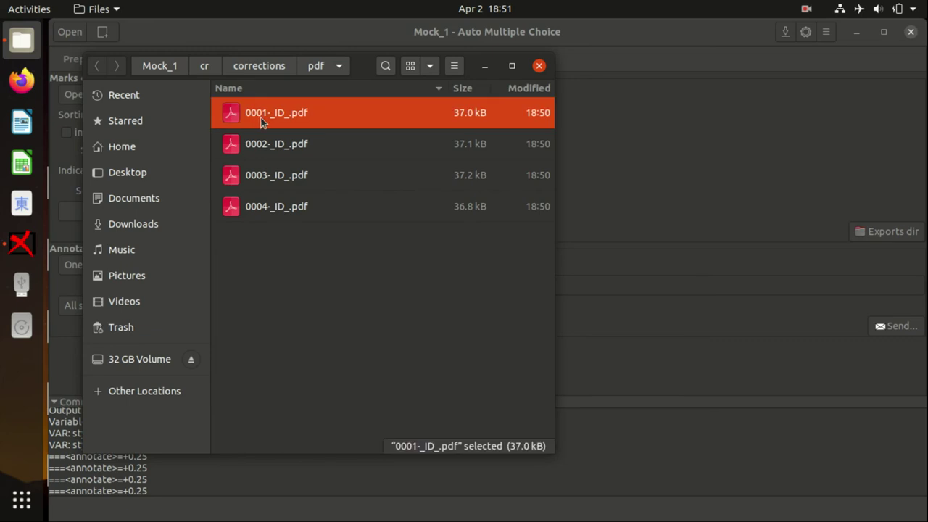
key(F2)
click(182, 168)
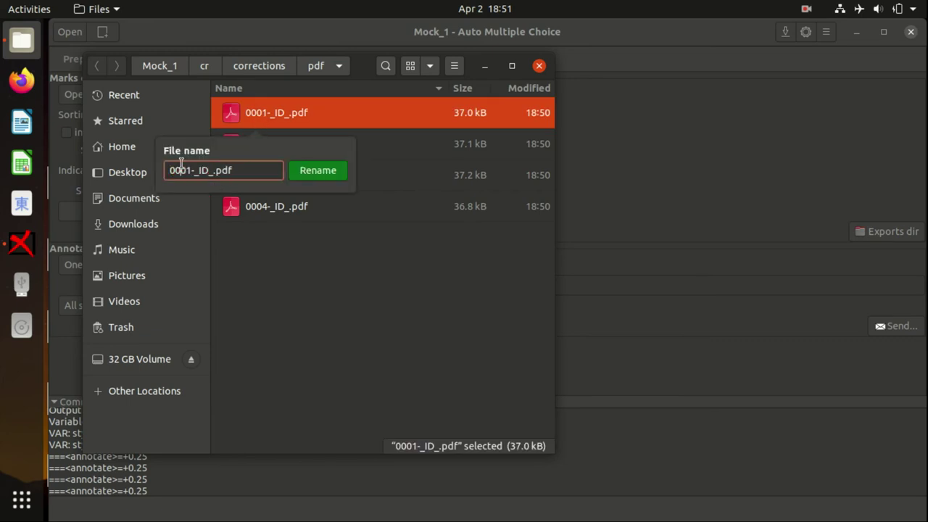
drag(169, 169, 215, 170)
click(197, 170)
click(233, 171)
click(326, 177)
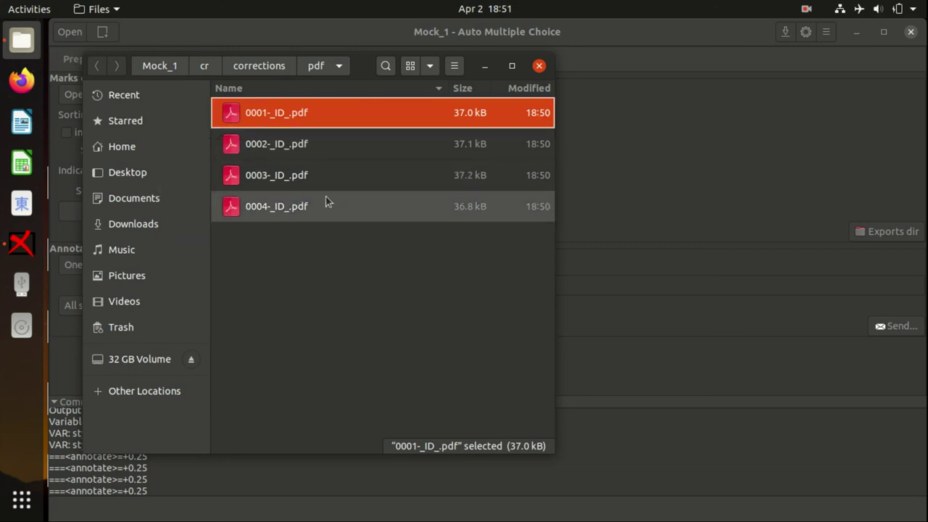
- Open 0002-_ID_.pdf and examine the mark, question scores and annotated answers on the corrected paper
click(282, 154)
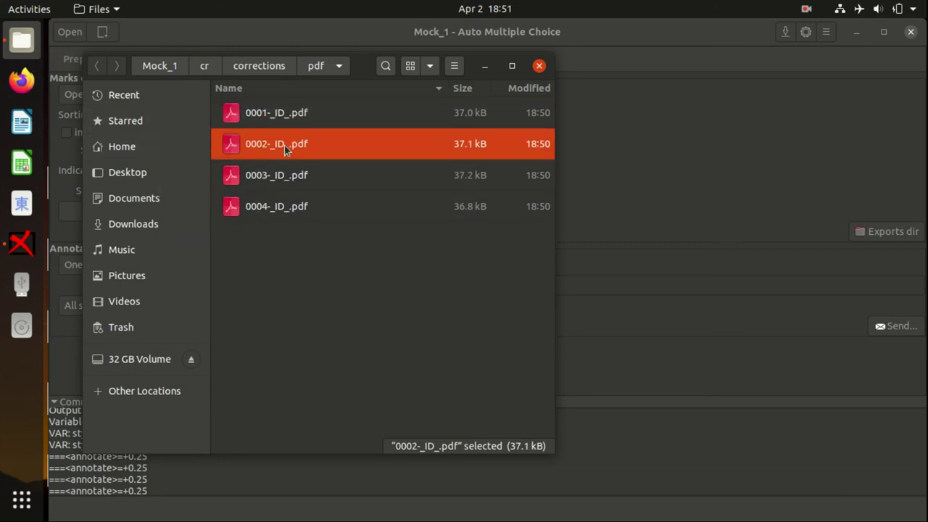
double_click(284, 146)
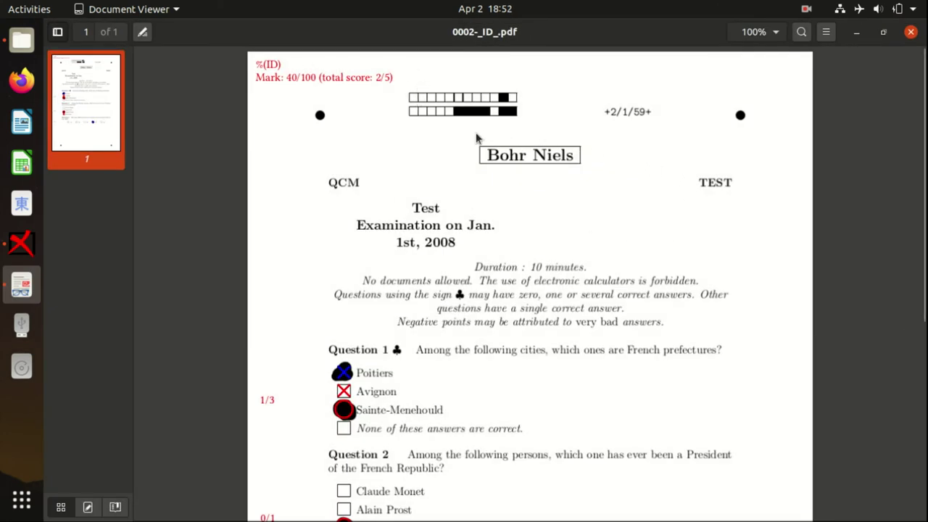
scroll(450, 158, down, 5)
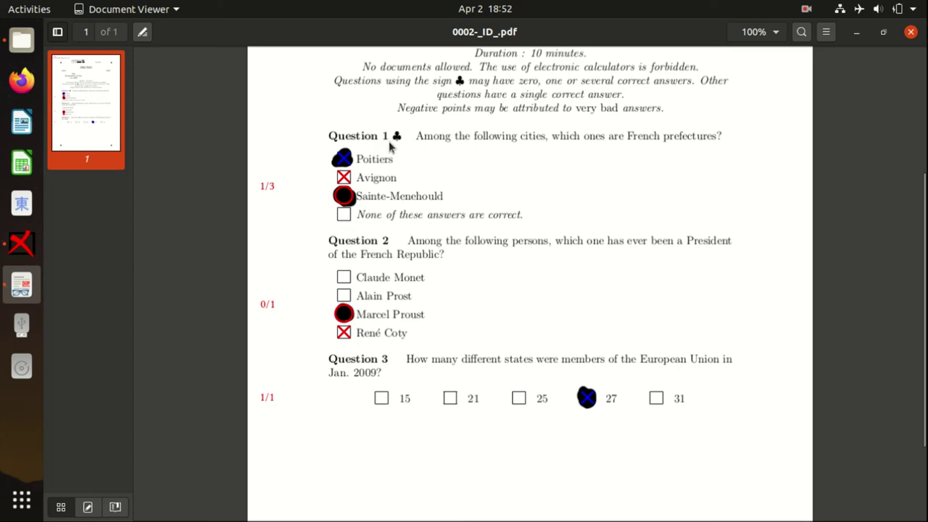
scroll(417, 192, up, 4)
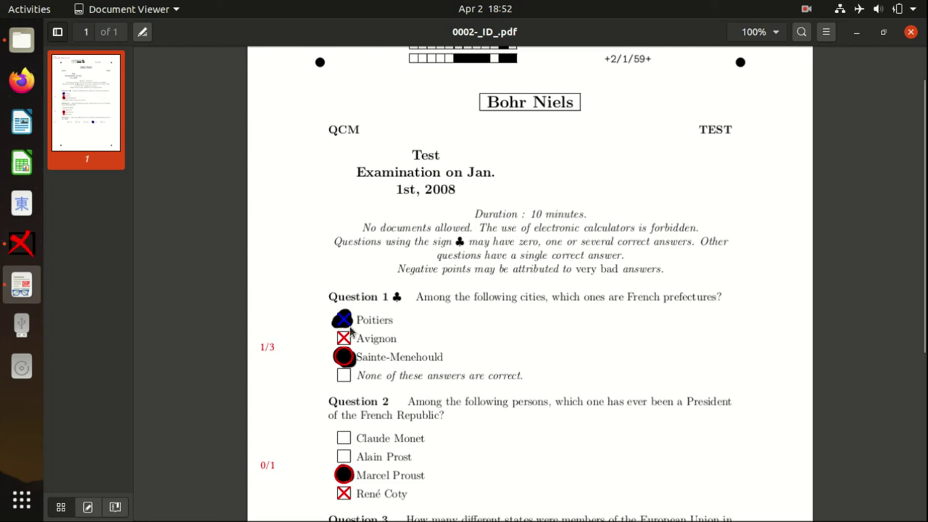
- Examine the remaining question scores and annotated answers down to Question 3 on the corrected paper, and close it
drag(342, 339, 402, 345)
scroll(375, 348, down, 5)
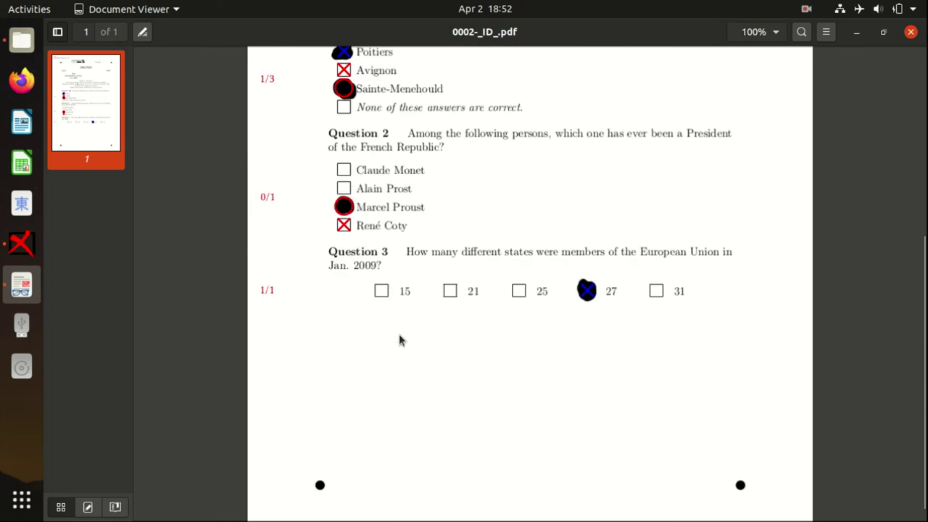
click(910, 35)
- Compress all four annotated PDF files into a .zip archive named Mock_1_Annotated
click(270, 212)
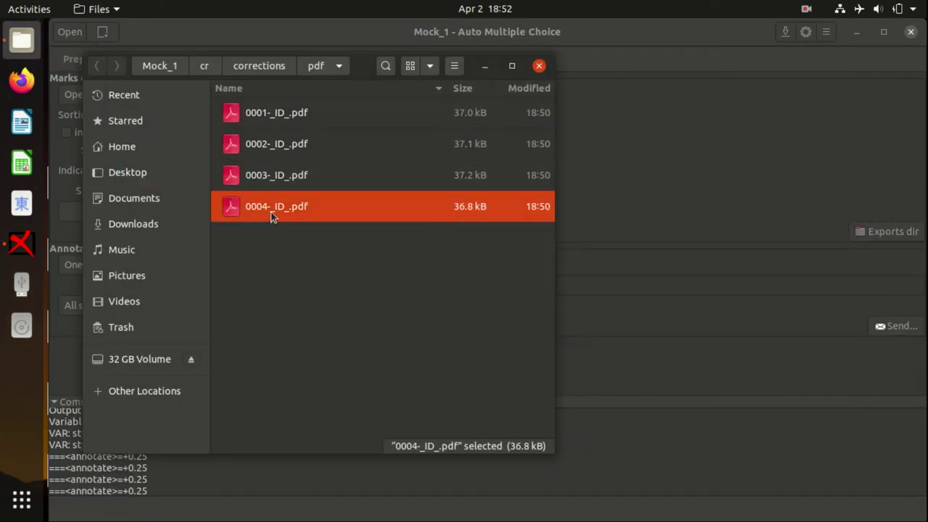
key(ctrl+a)
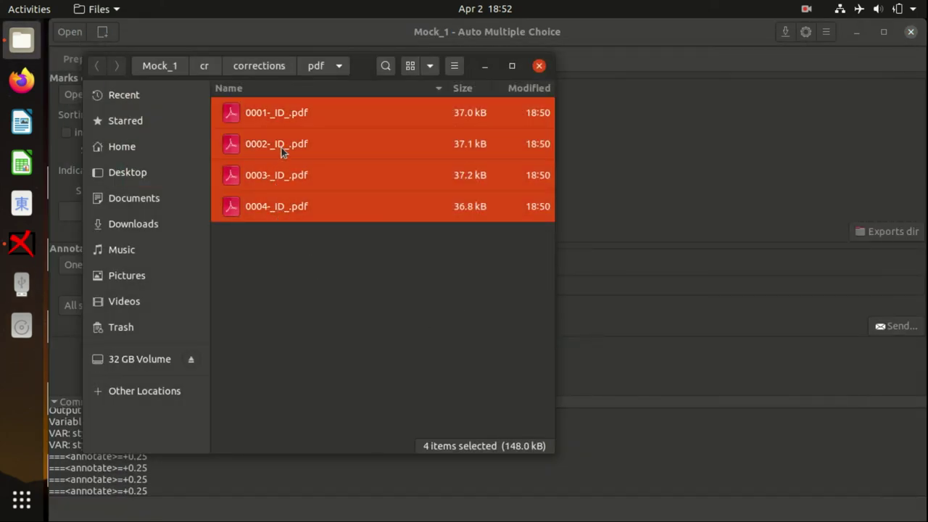
right_click(283, 153)
click(369, 315)
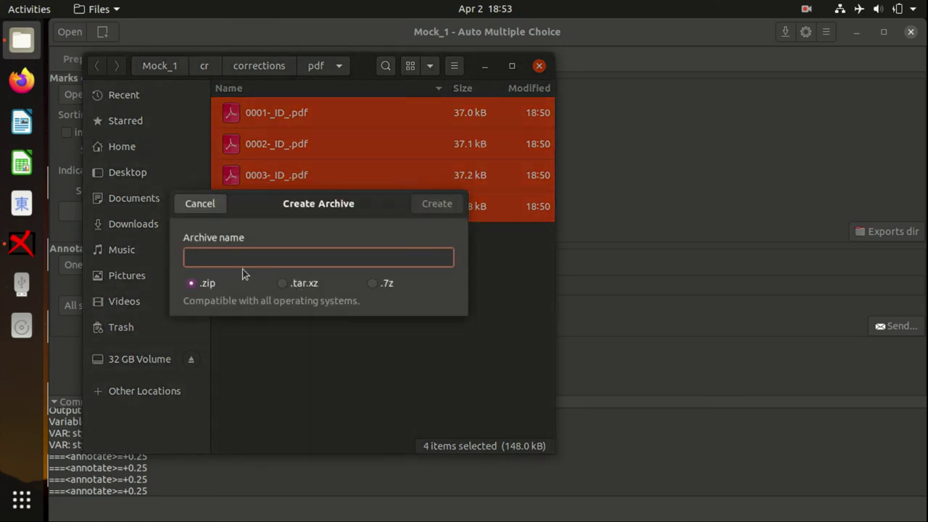
text(Mock_1_Annotated)
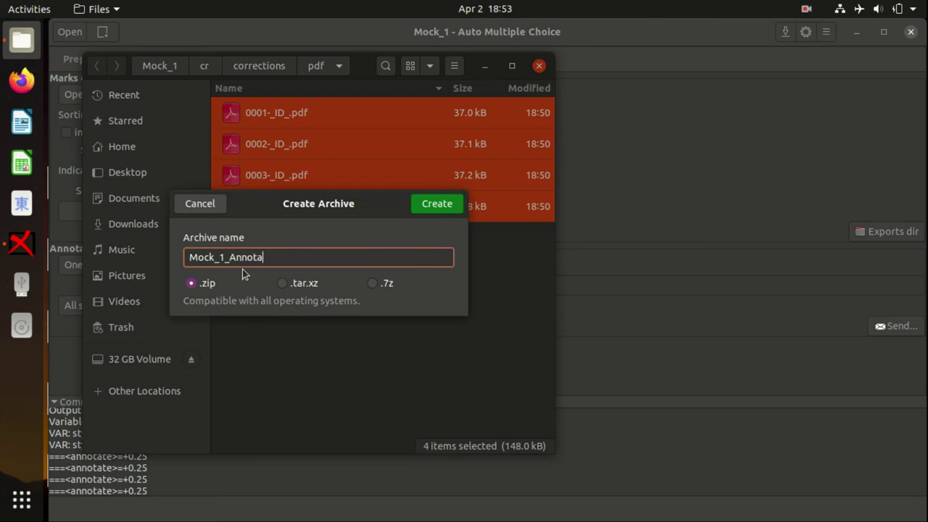
click(444, 203)
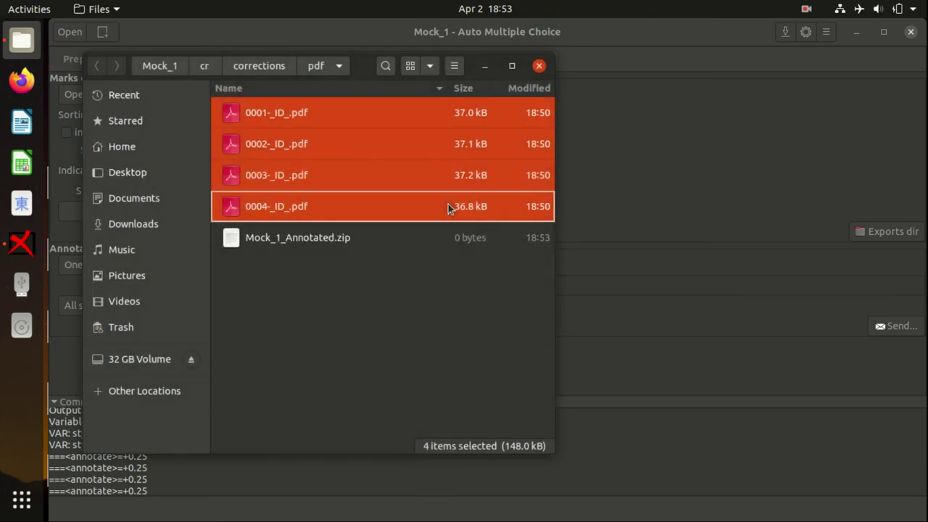
- Place Mock_1_Annotated.zip from the corrections pdf folder on the Desktop and close the file manager window
click(283, 241)
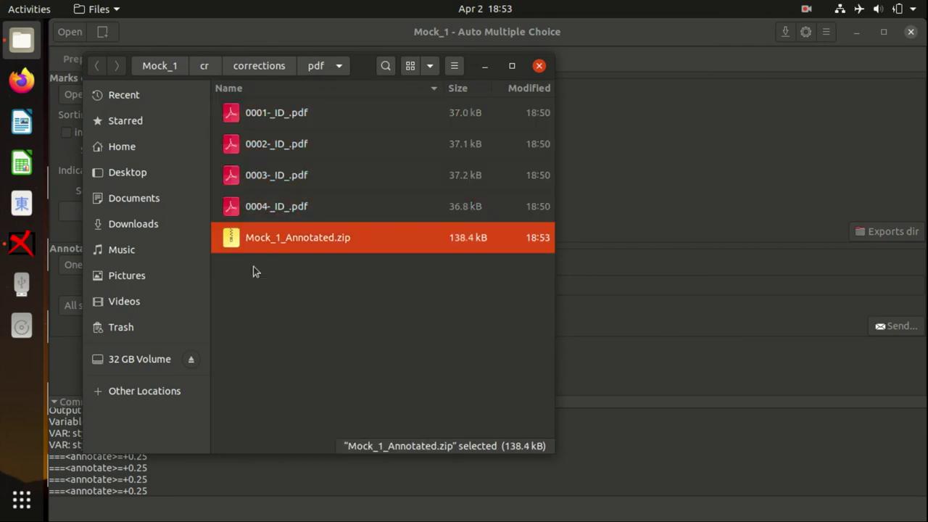
click(154, 175)
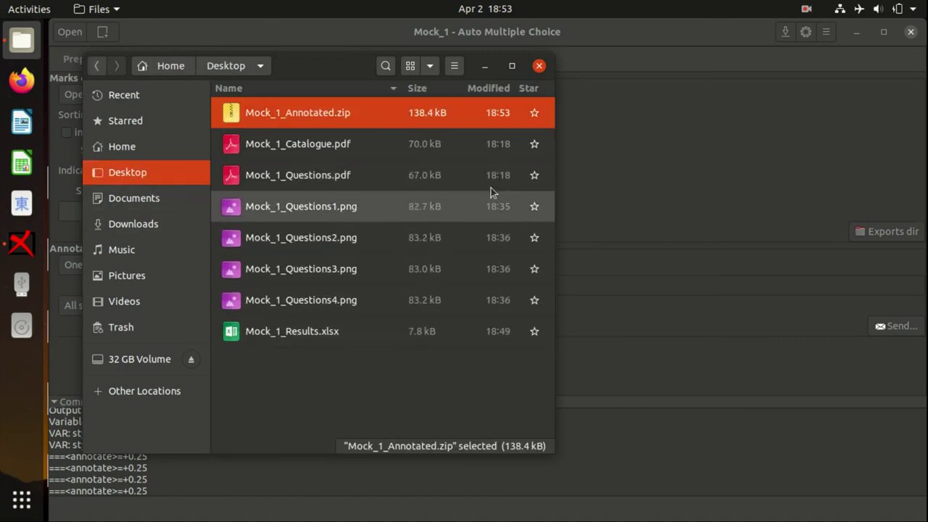
click(540, 66)
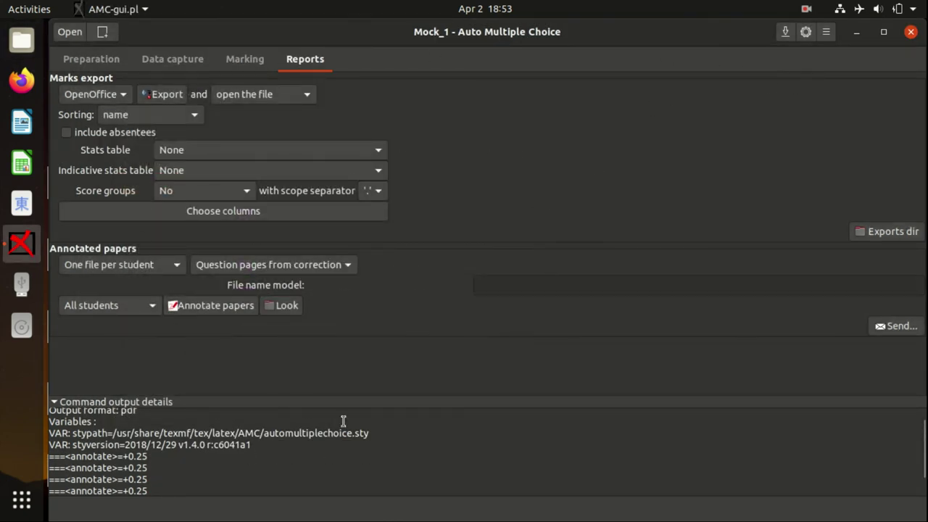
click(910, 34)
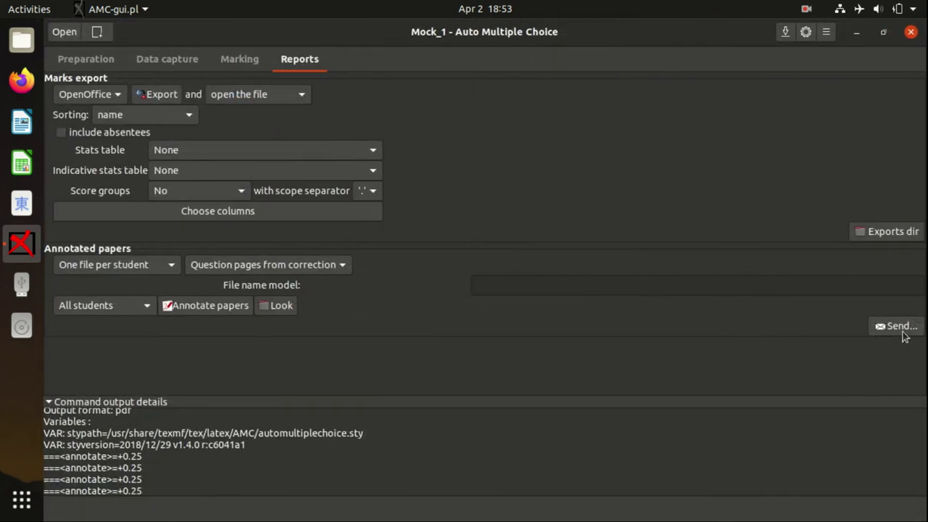
- Review the email sending settings in the AMC preferences, including the SMTP options and default message, and close the preferences
click(806, 31)
click(688, 61)
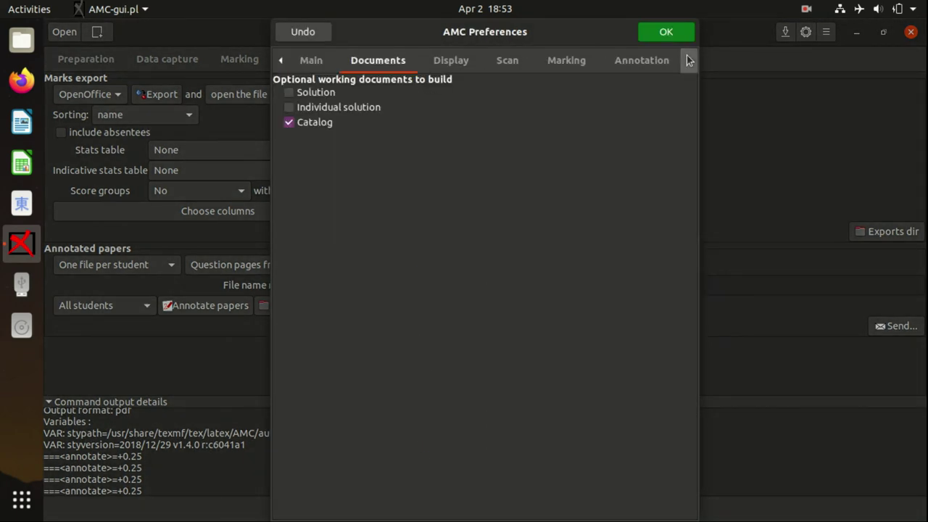
click(689, 61)
click(689, 61)
click(689, 61)
click(689, 61)
click(689, 61)
click(689, 61)
click(577, 62)
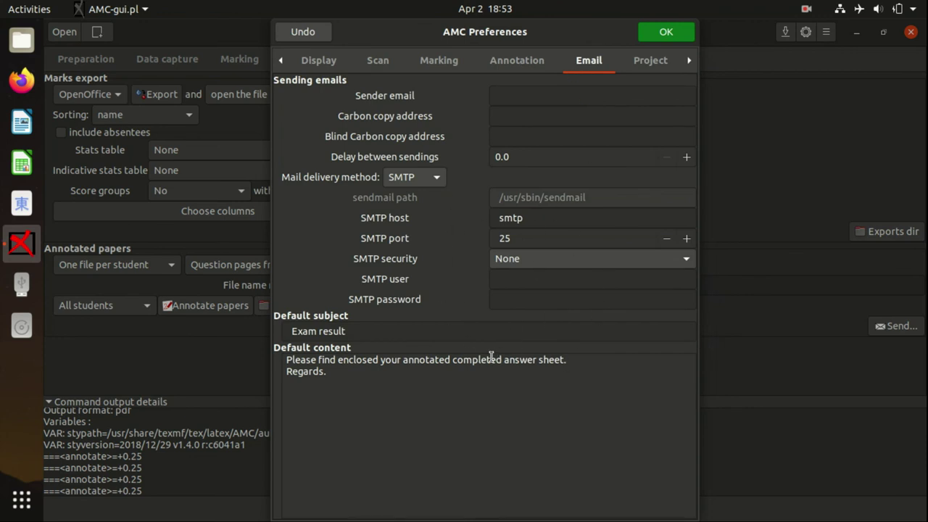
click(666, 33)
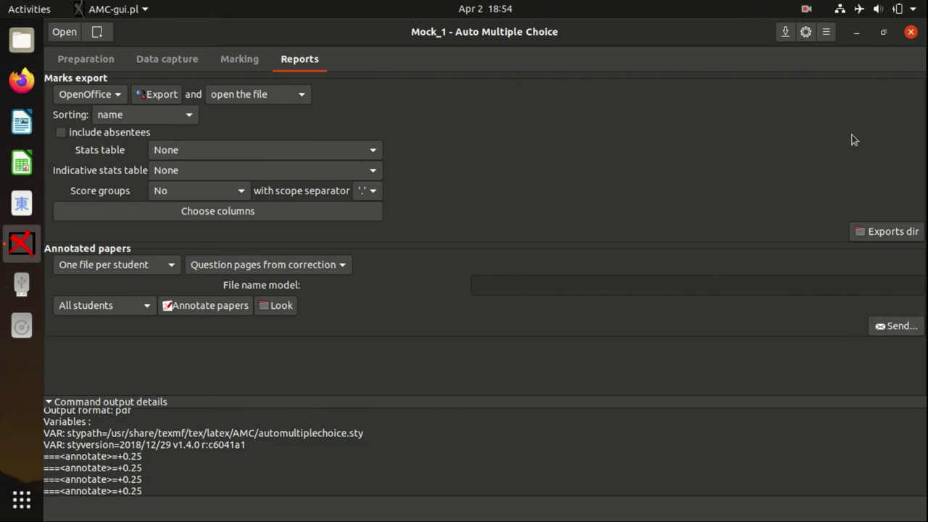
- Close Auto Multiple Choice and select Mock_1_Annotated.zip, Mock_1_Results.xlsx, Mock_1_Questions.pdf and Mock_1_Catalogue.pdf together on the Desktop
click(912, 33)
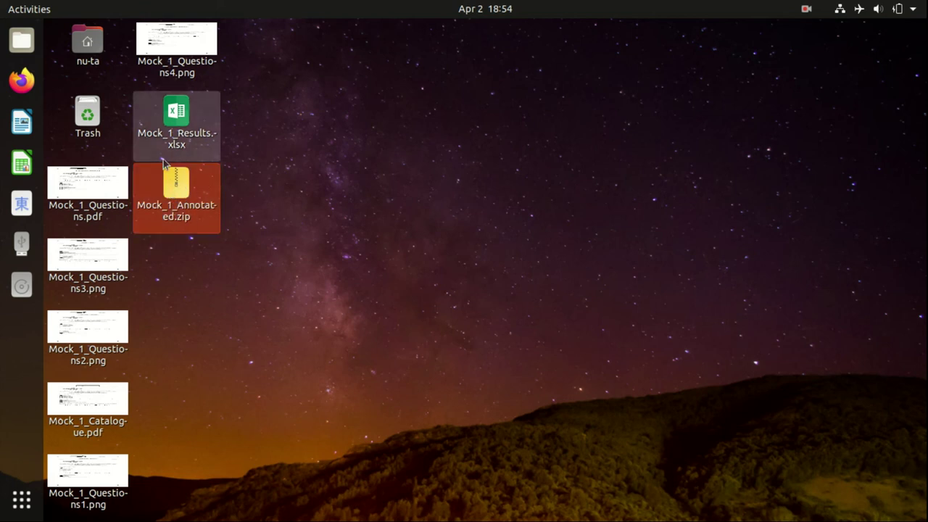
ctrl+click(188, 120)
ctrl+click(97, 190)
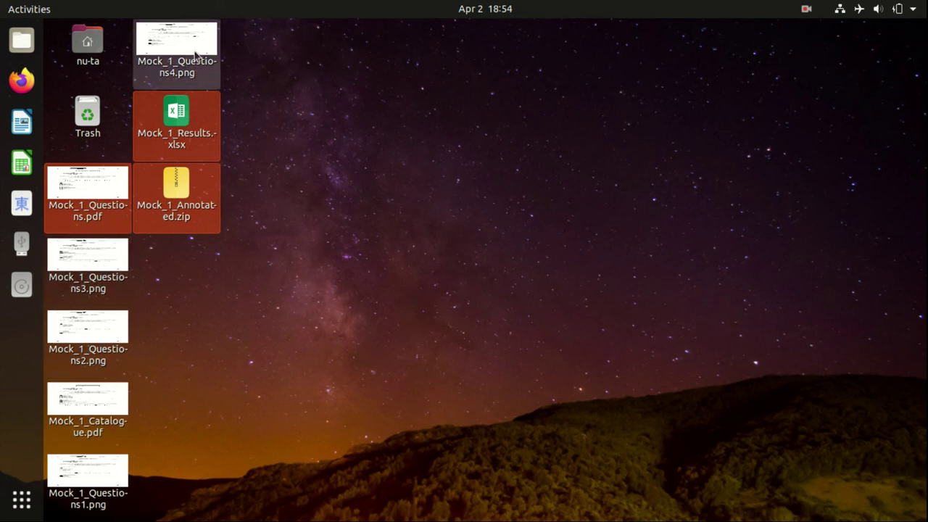
ctrl+click(93, 413)
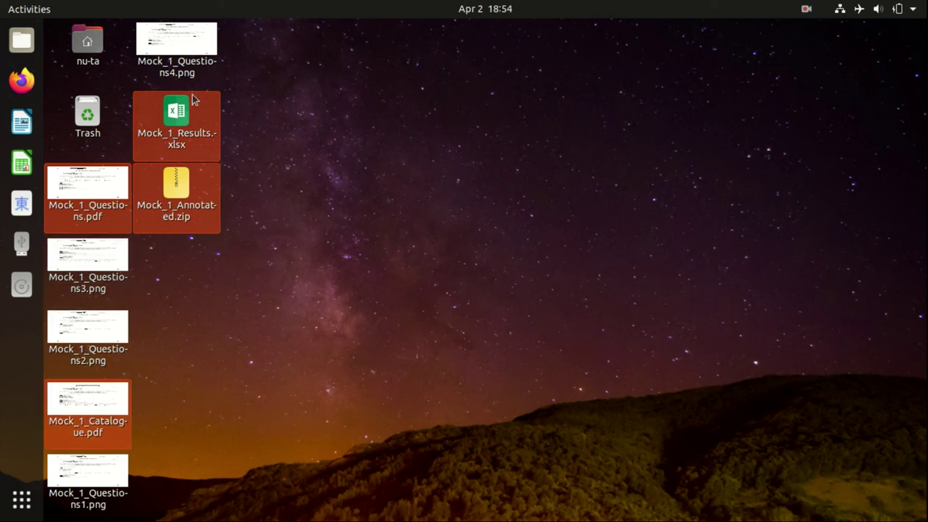